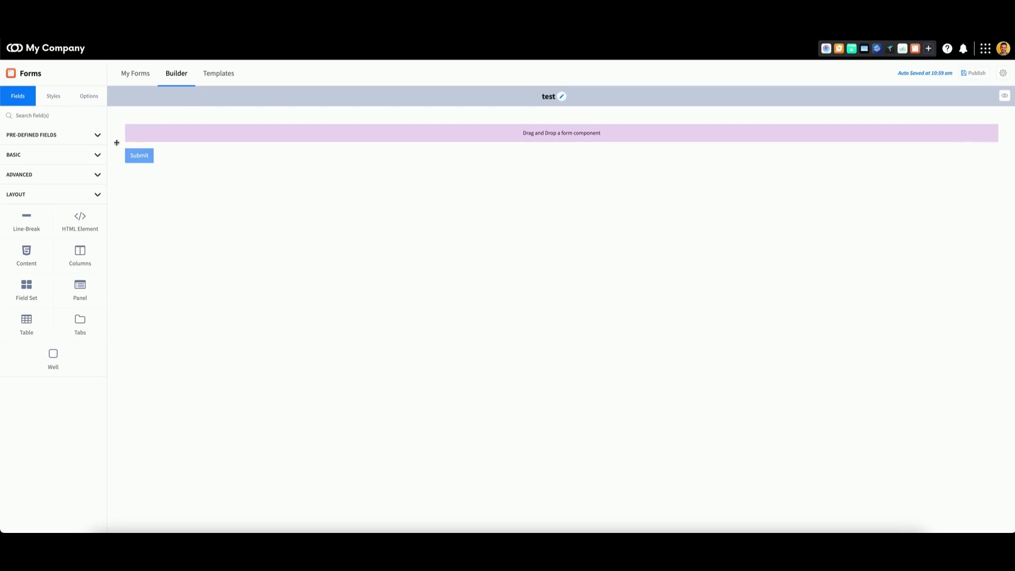
Add the pre-defined First Name field to the form and view its display settings
left_click(63, 136)
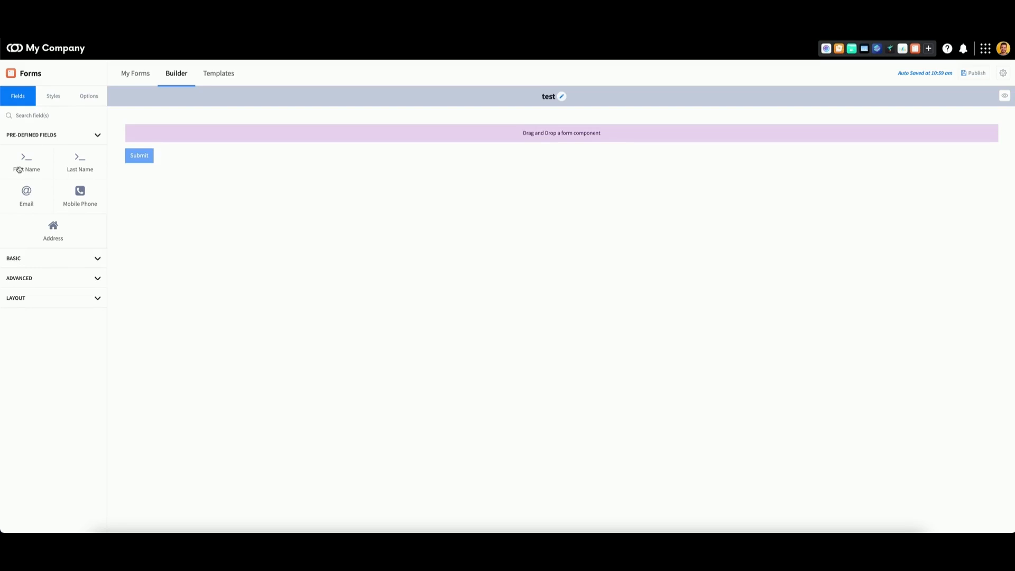
left_click_drag(19, 169, 239, 138)
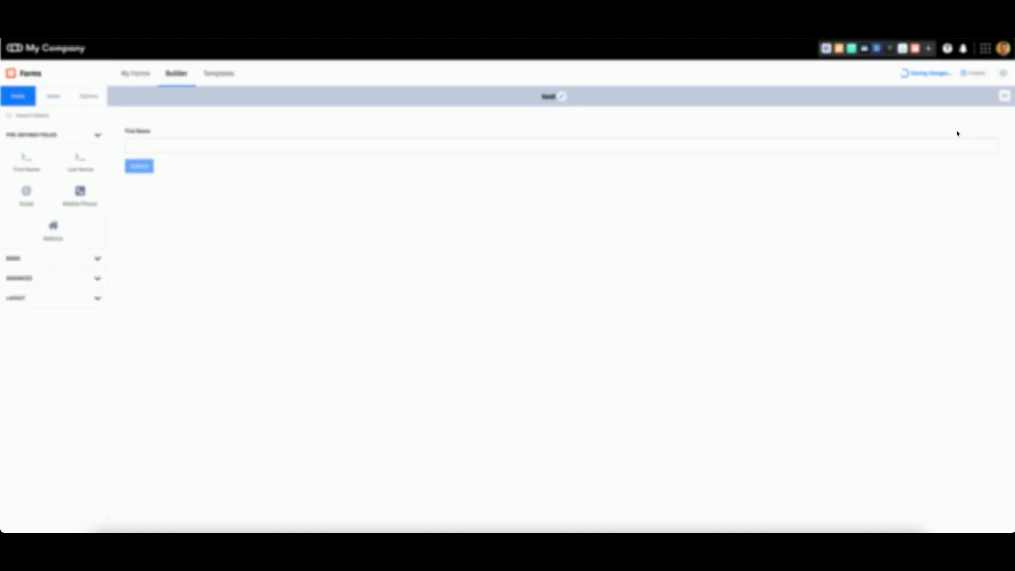
left_click(956, 131)
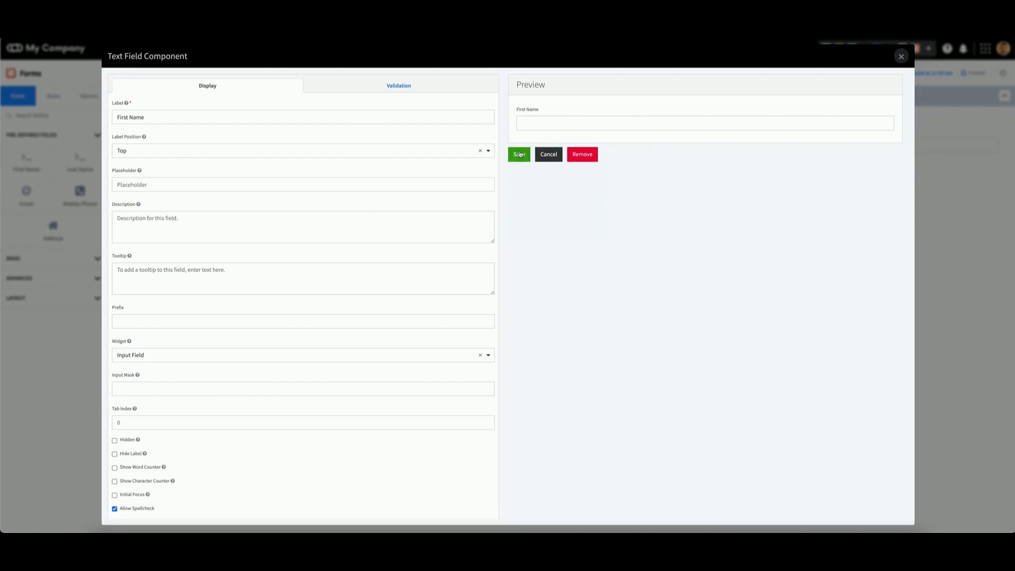
left_click(901, 59)
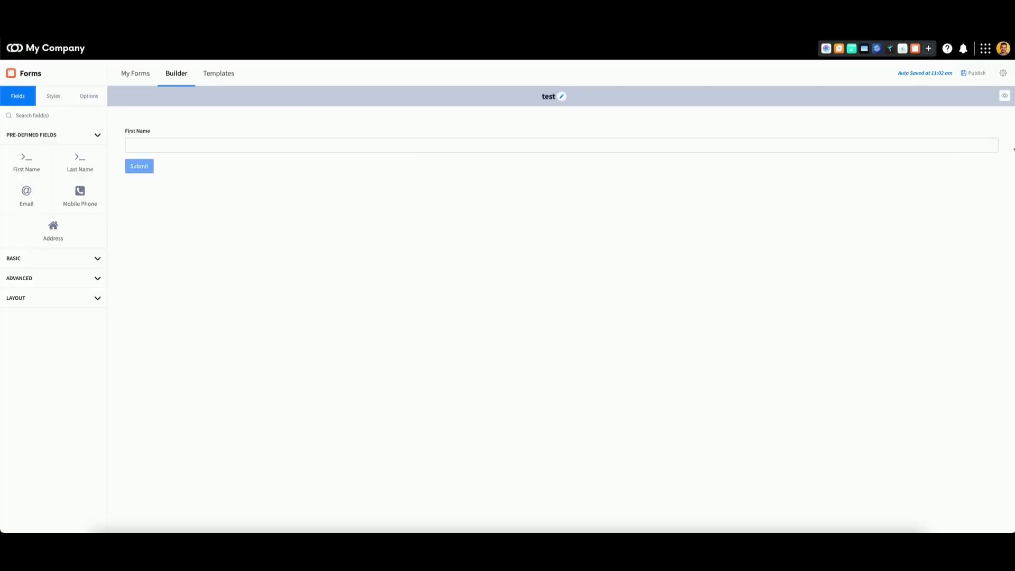
Replace the First Name field with a basic Text Field and view its display settings
left_click(991, 131)
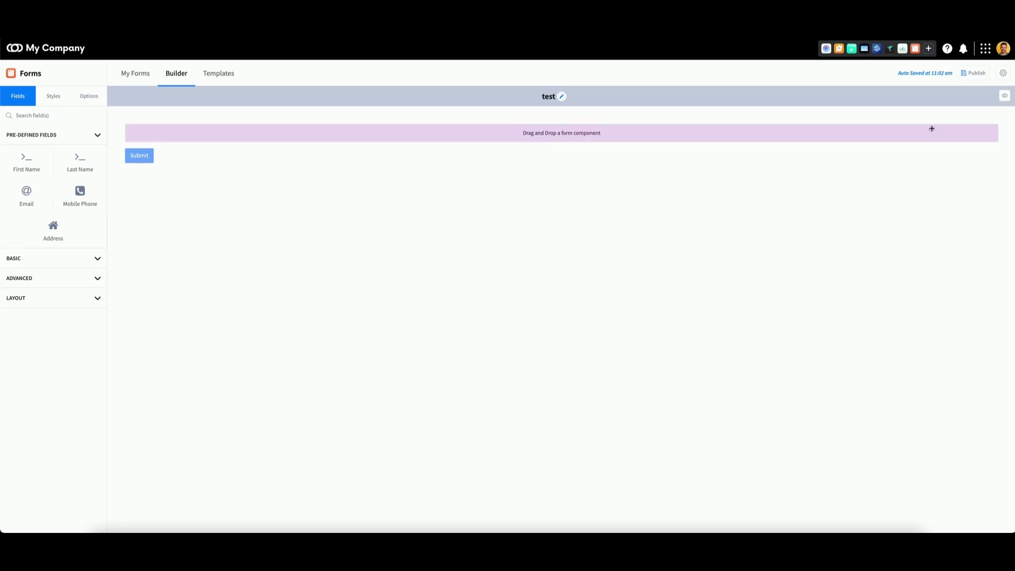
left_click(30, 259)
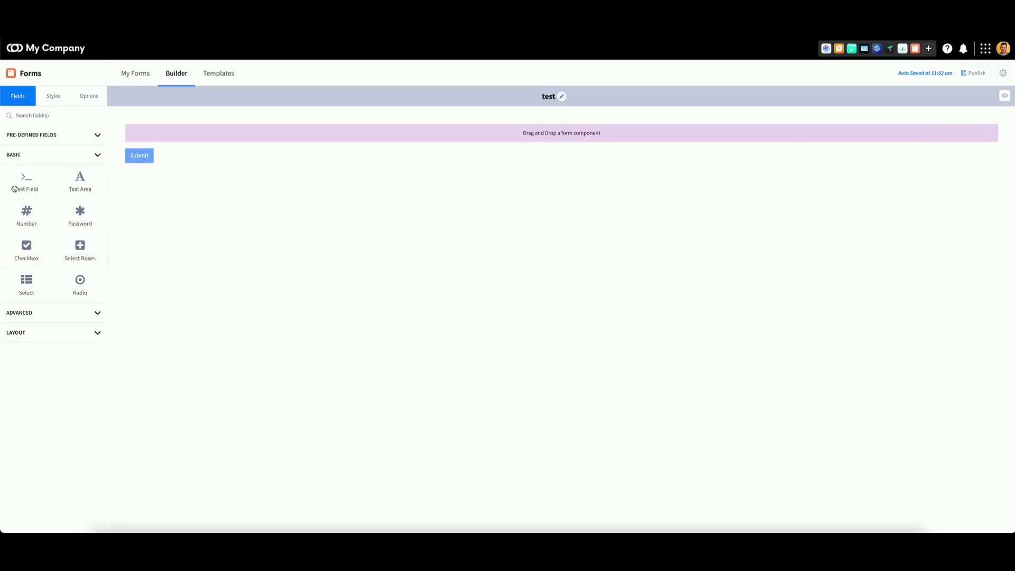
left_click_drag(35, 186, 171, 136)
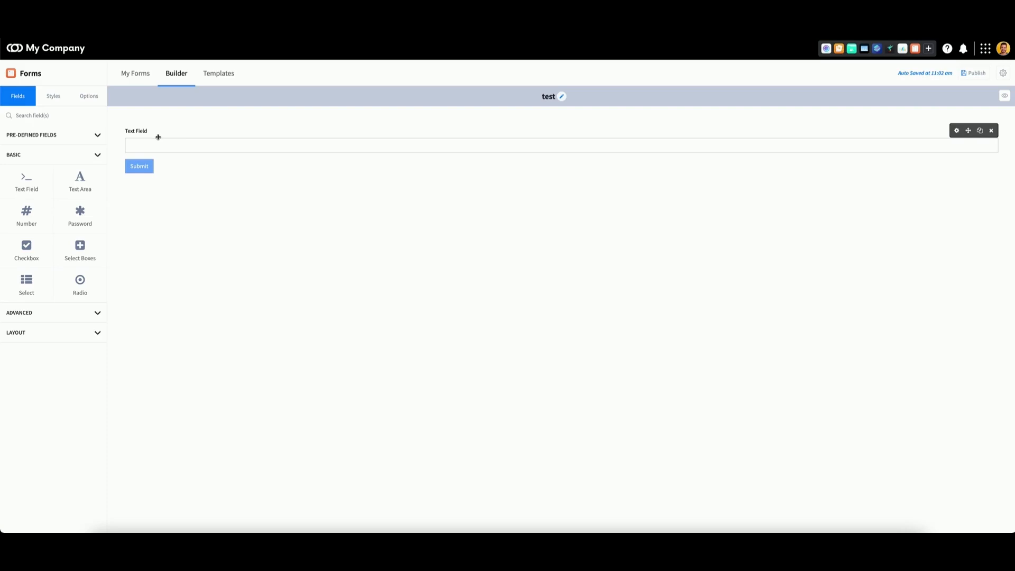
left_click(58, 136)
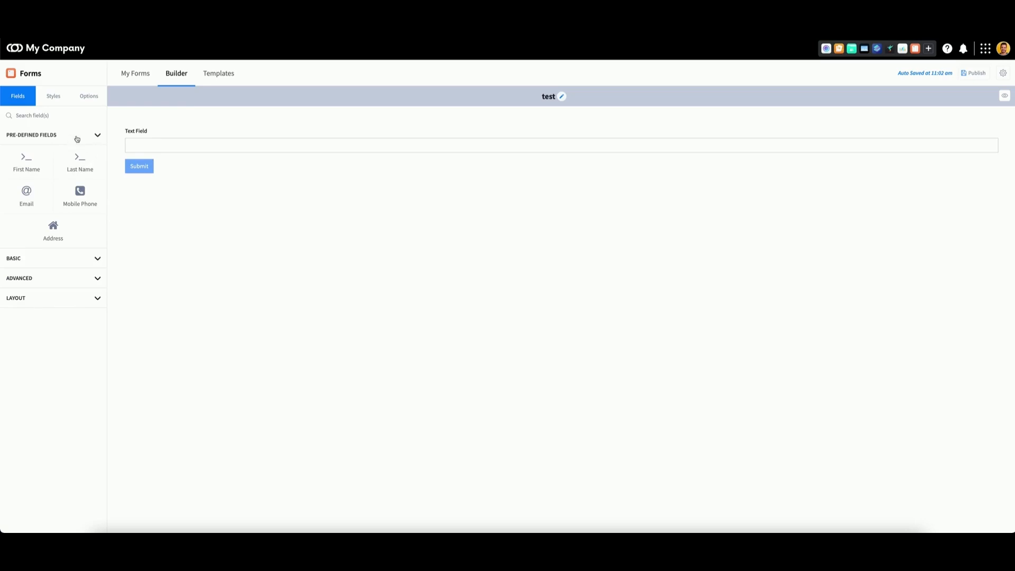
left_click(85, 258)
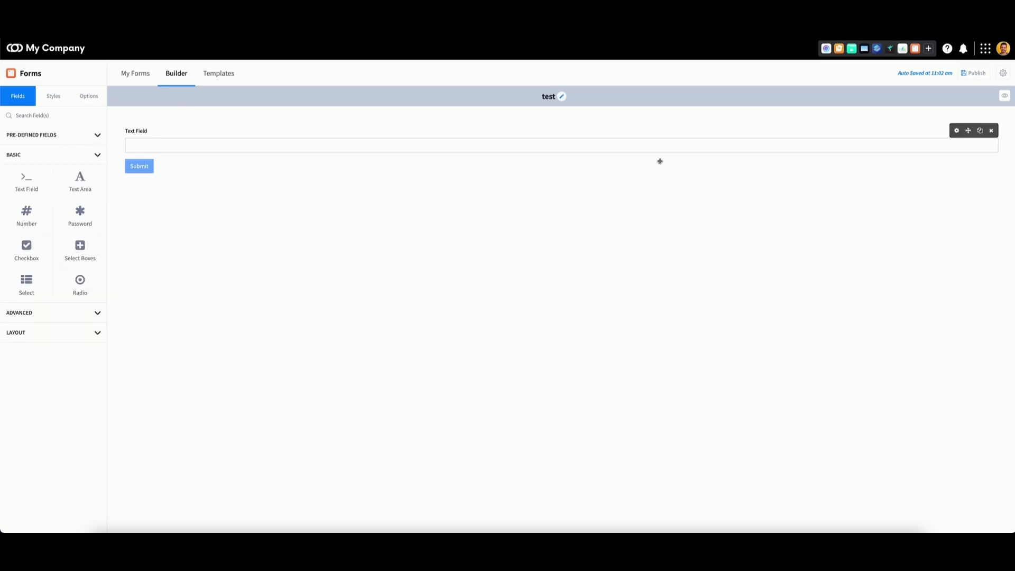
left_click(956, 131)
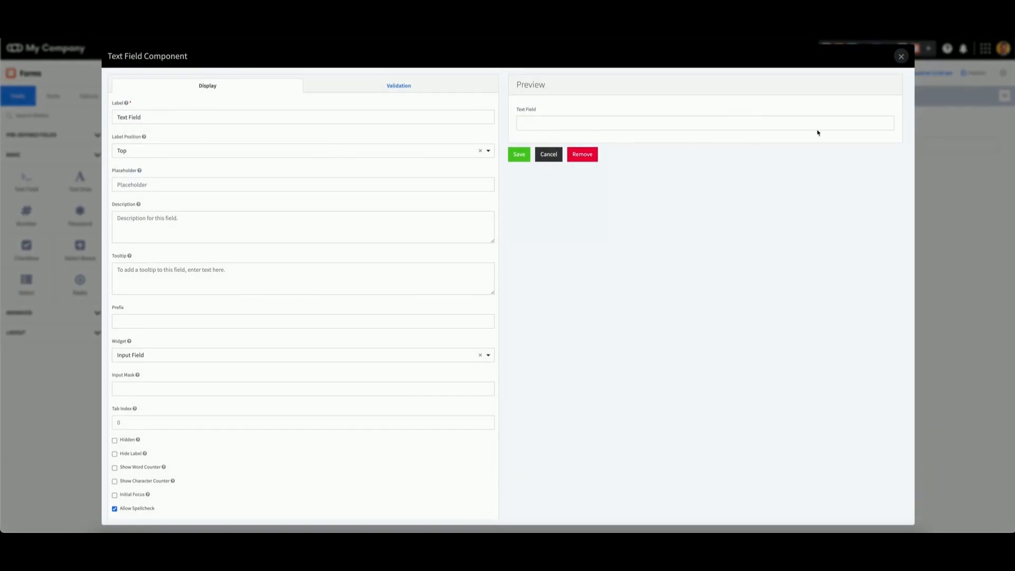
left_click(901, 57)
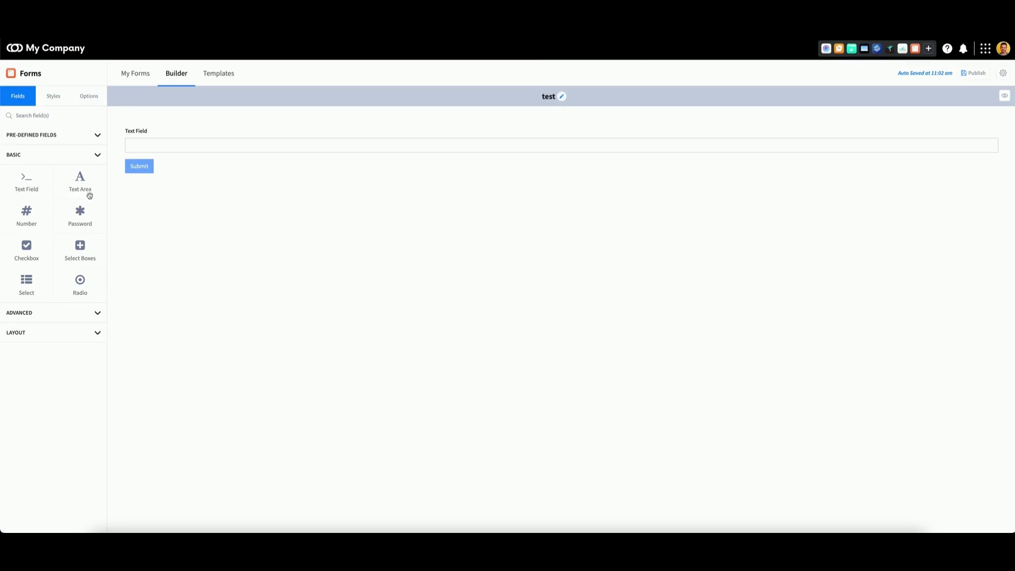
Add a Text Area, a Number field and a Password field, in that order, below the Text Field
left_click_drag(86, 189, 185, 163)
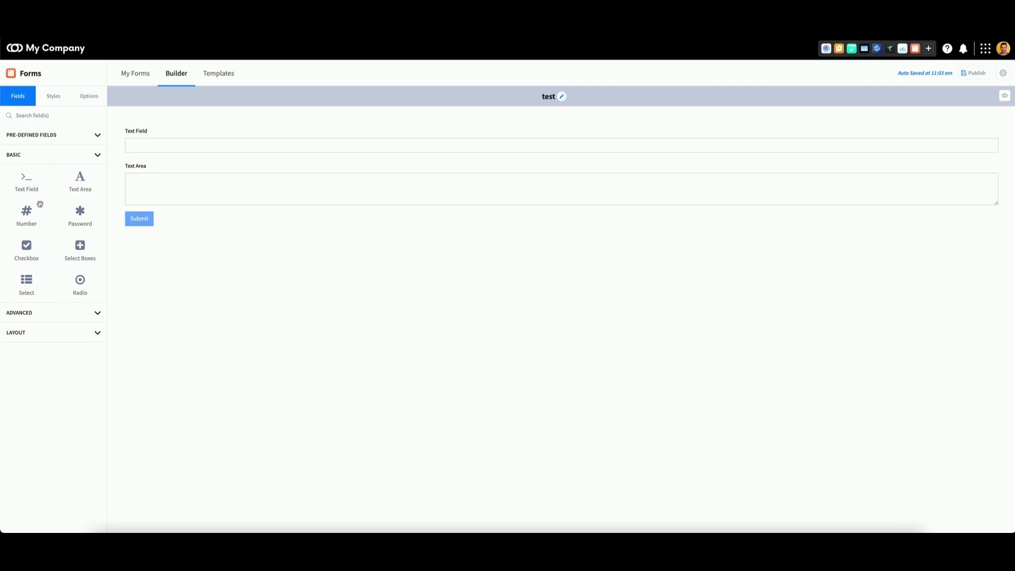
left_click_drag(27, 211, 178, 204)
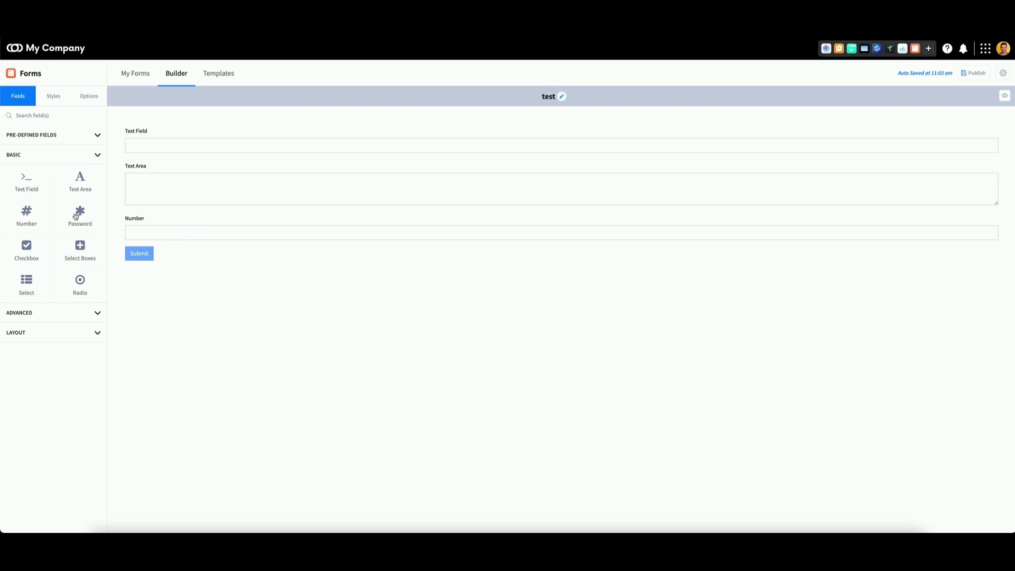
left_click_drag(76, 215, 156, 241)
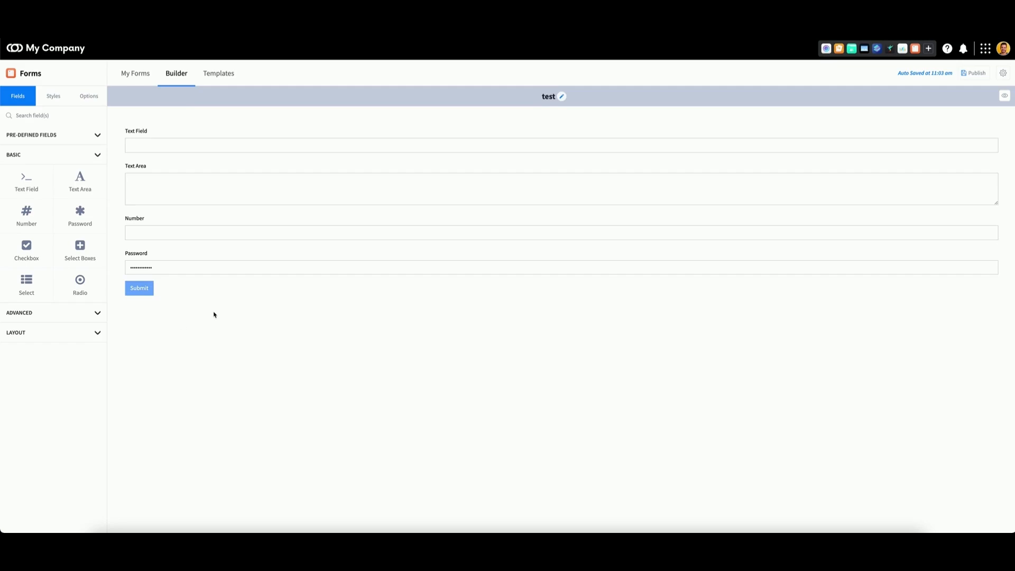
Remove the Password, Number, Text Area and Text Field components from the form
mouse_move(131, 270)
left_click(991, 253)
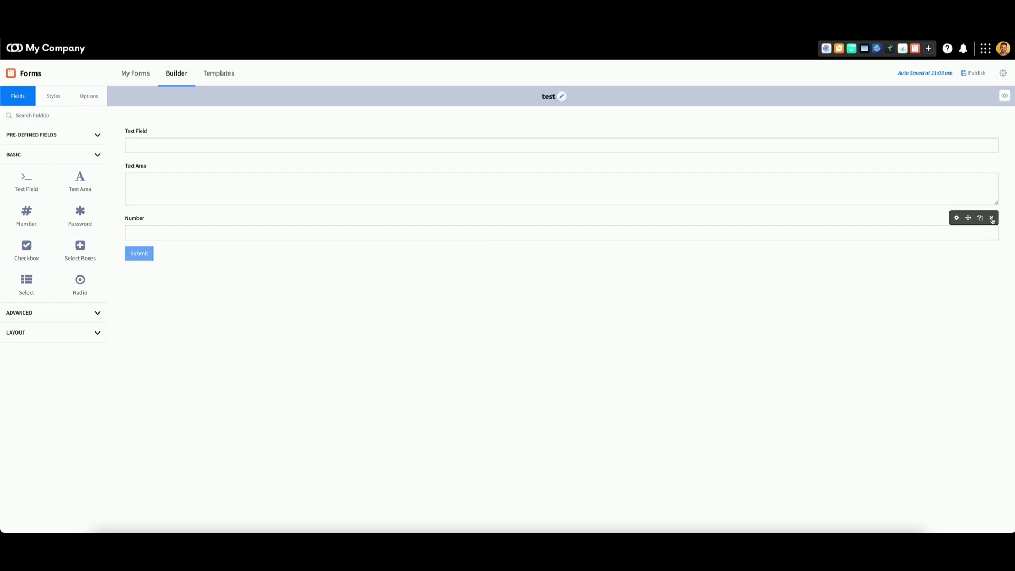
left_click(990, 218)
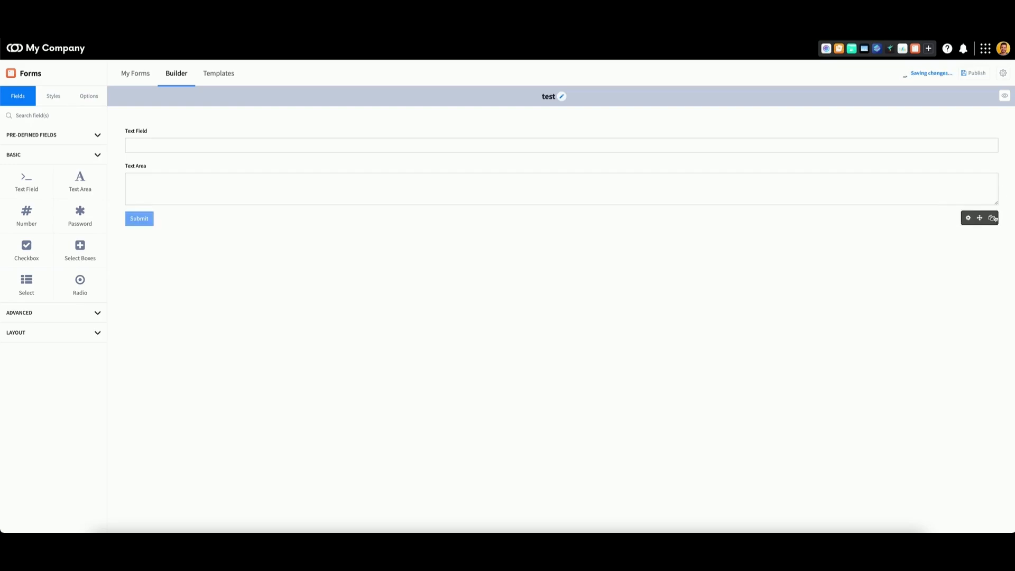
left_click(991, 165)
left_click(991, 131)
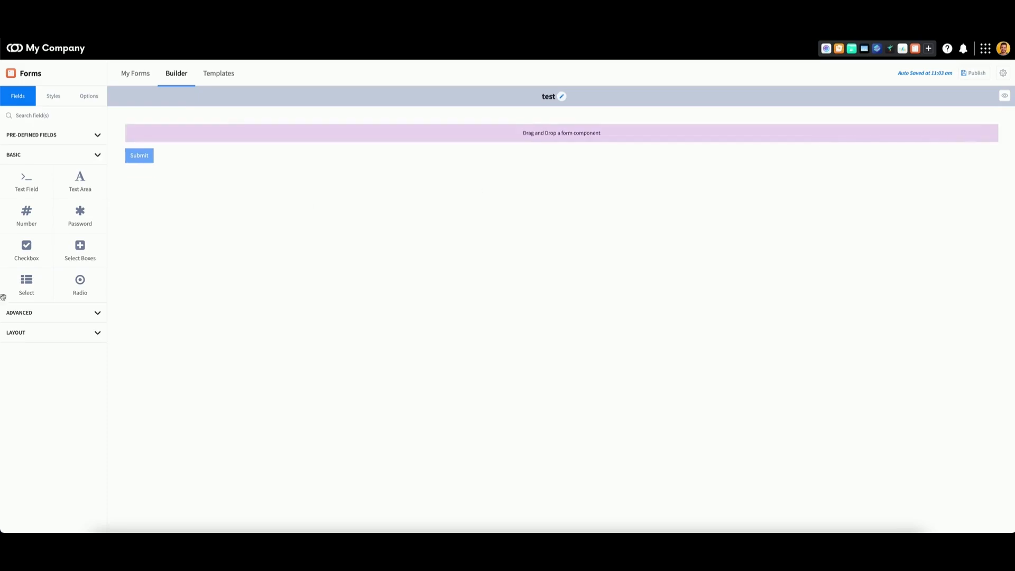
Add a Checkbox to the empty form and place a Select Boxes component above it
left_click_drag(24, 256, 247, 149)
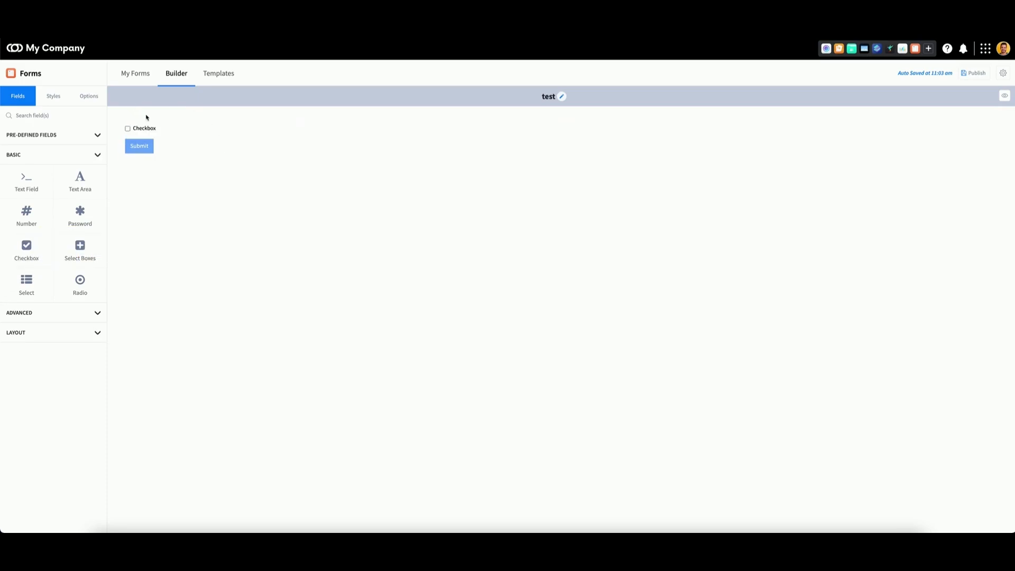
mouse_move(143, 132)
left_click_drag(77, 256, 181, 135)
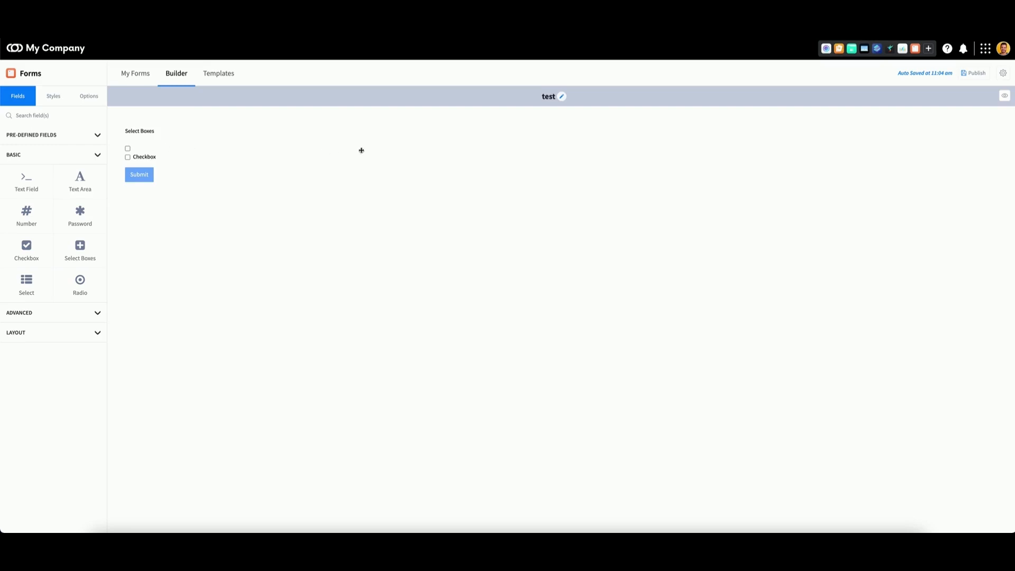
Try adding a second value row in the Select Boxes data settings, then close them without saving
left_click(956, 131)
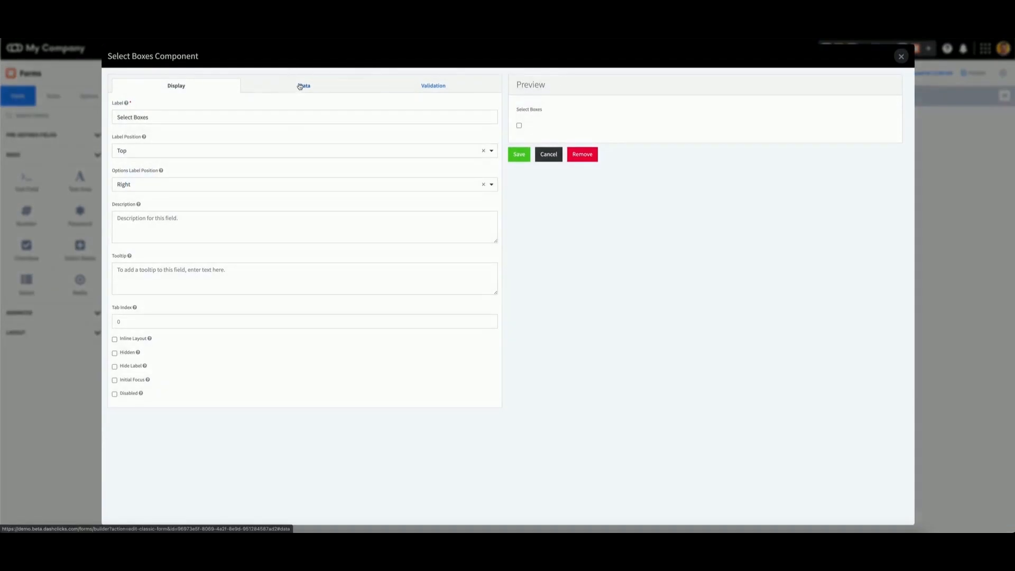
left_click(298, 87)
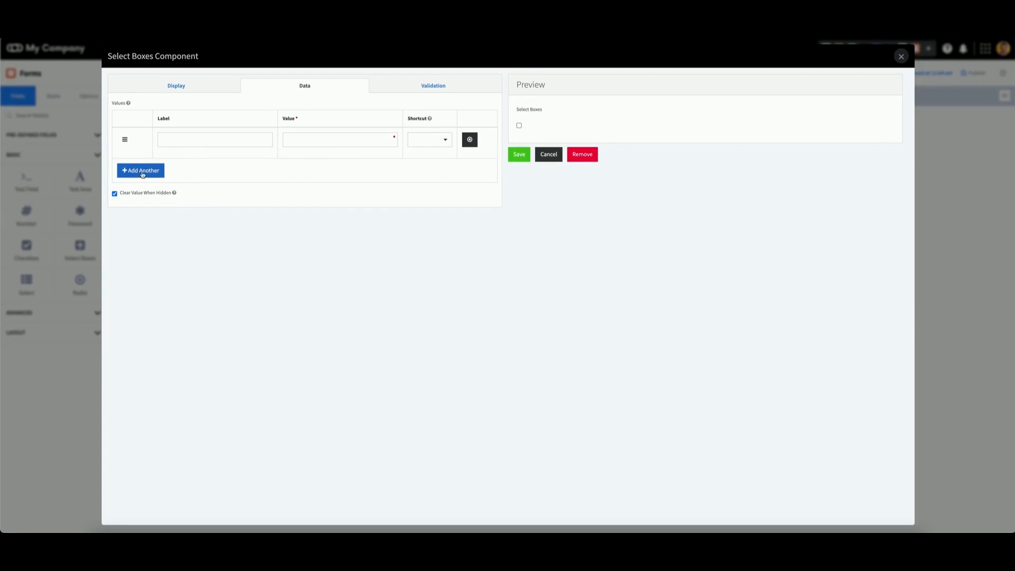
left_click(144, 172)
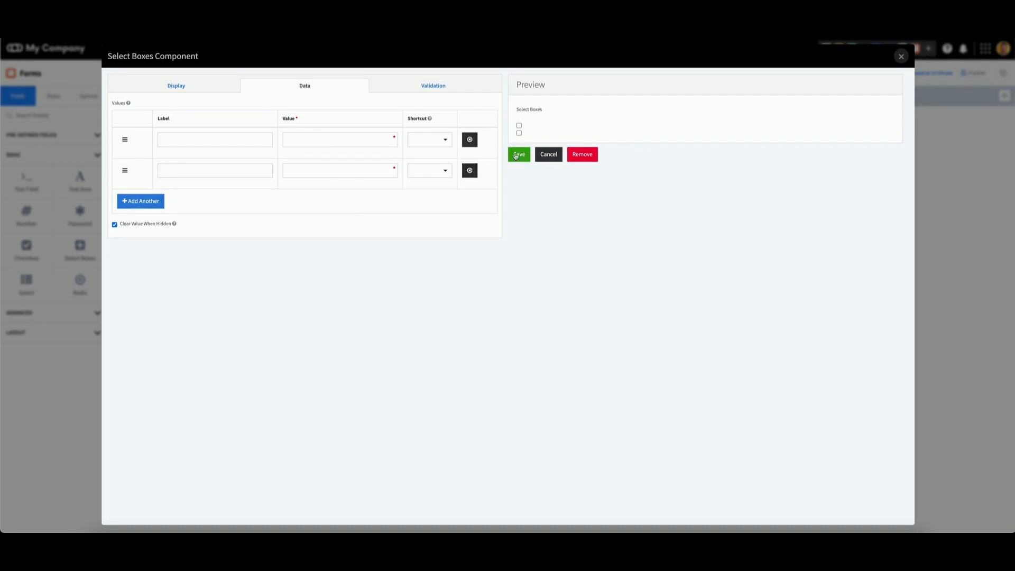
left_click(901, 57)
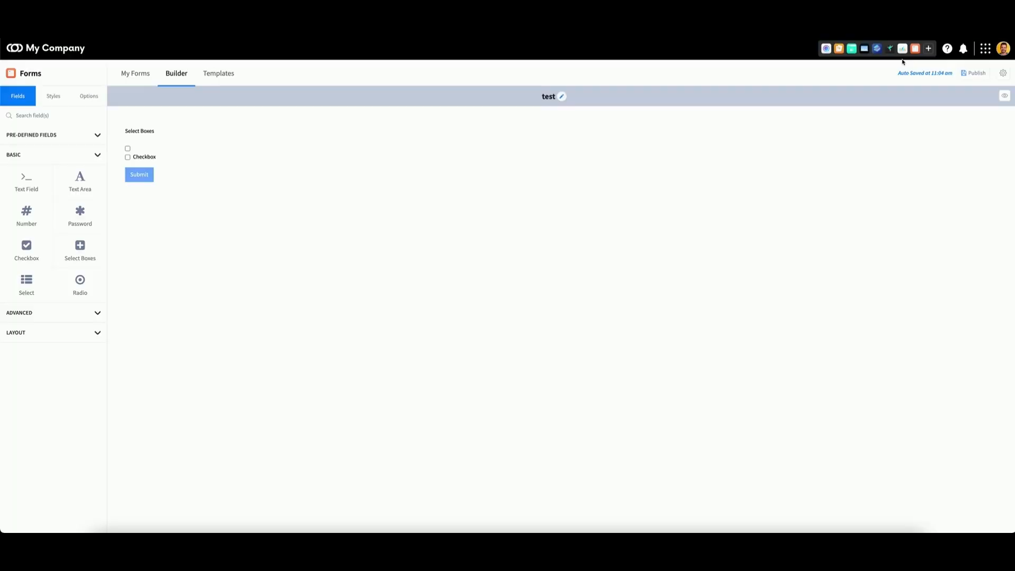
Add a Select field below the Checkbox, view its data settings, and place a Radio component beneath it
left_click_drag(27, 281, 158, 161)
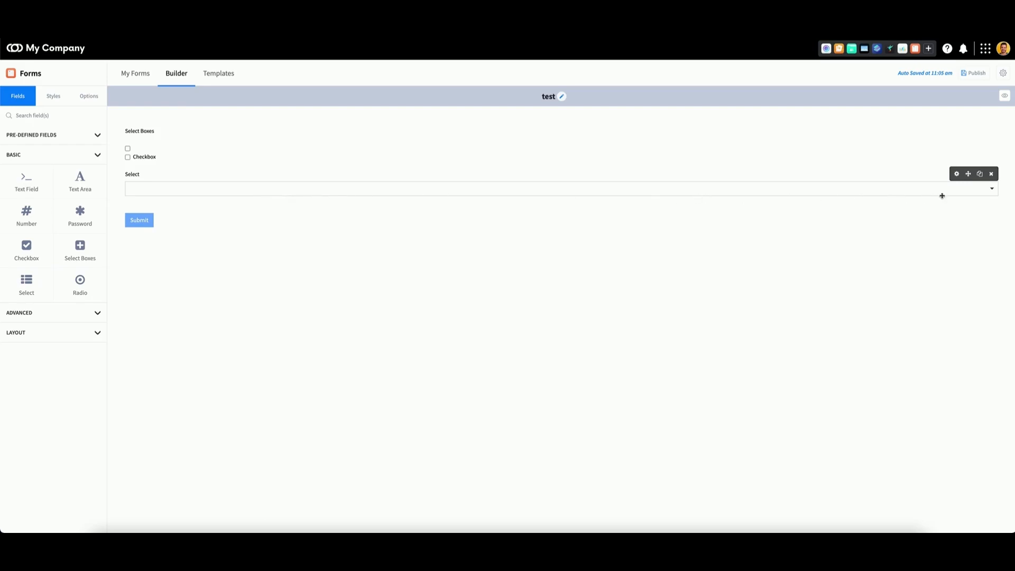
left_click(957, 176)
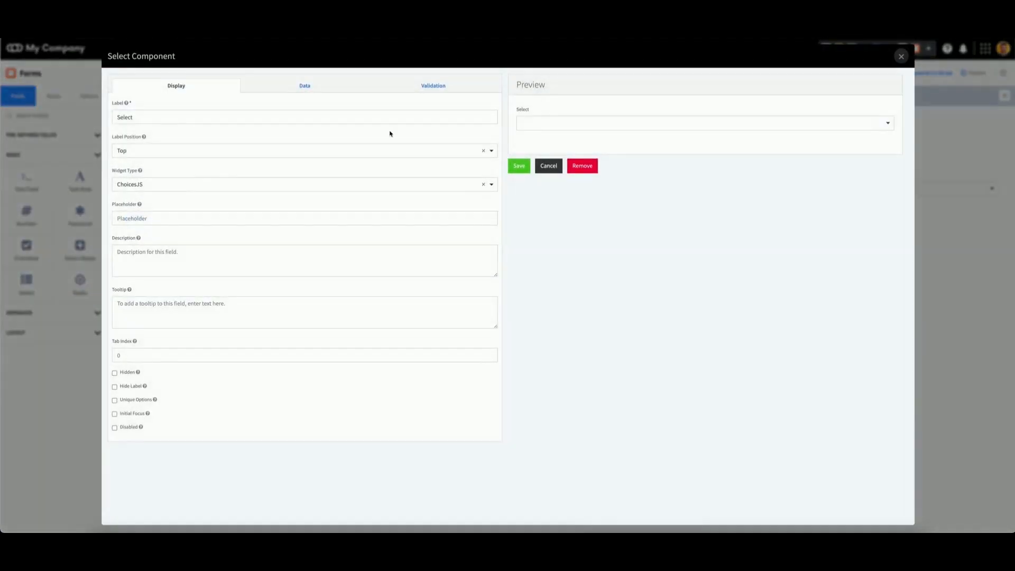
left_click(310, 90)
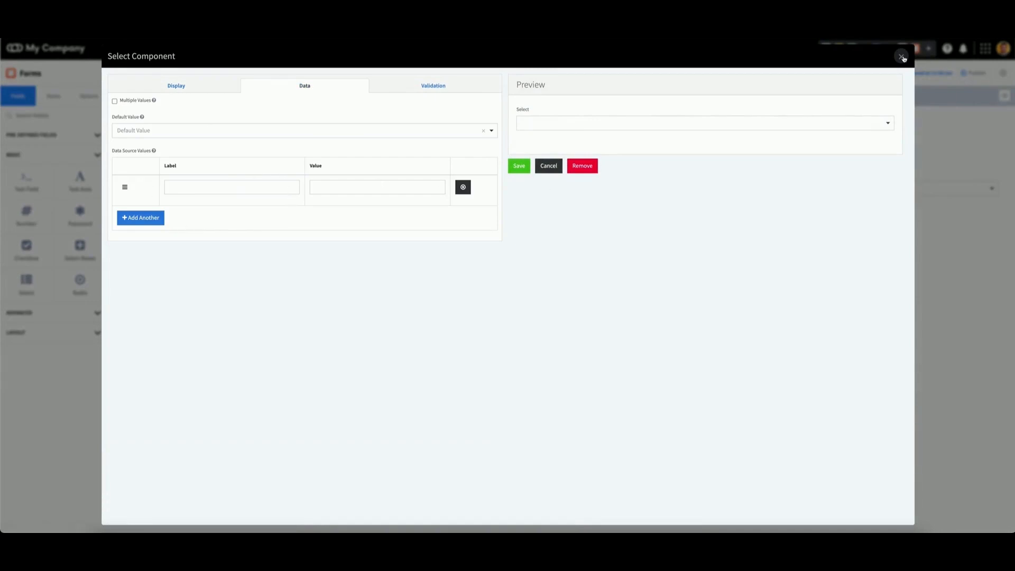
left_click(901, 56)
left_click_drag(26, 287, 172, 207)
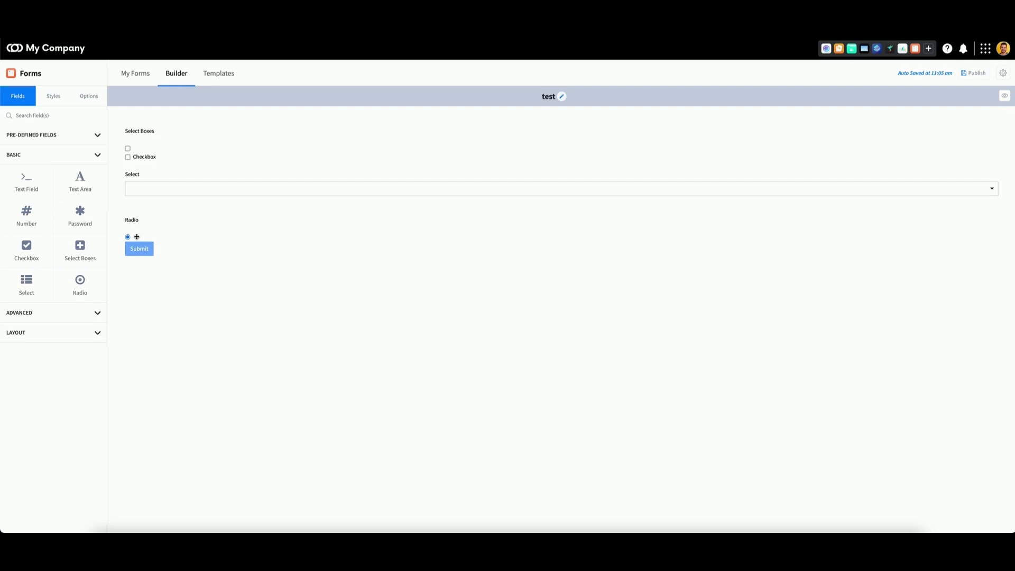
Remove the Radio, Select, Checkbox and Select Boxes components from the form
mouse_move(529, 228)
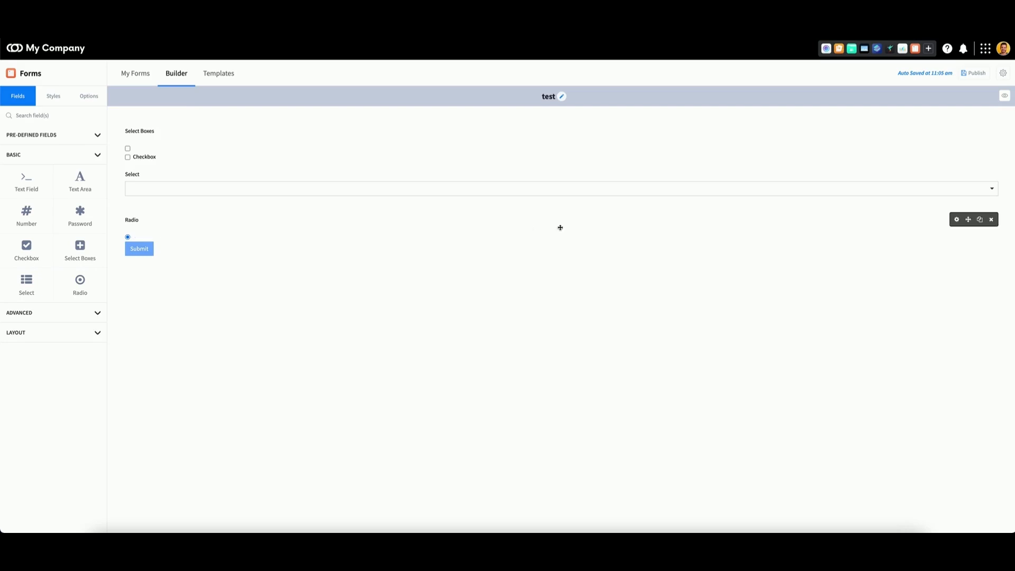
left_click(992, 219)
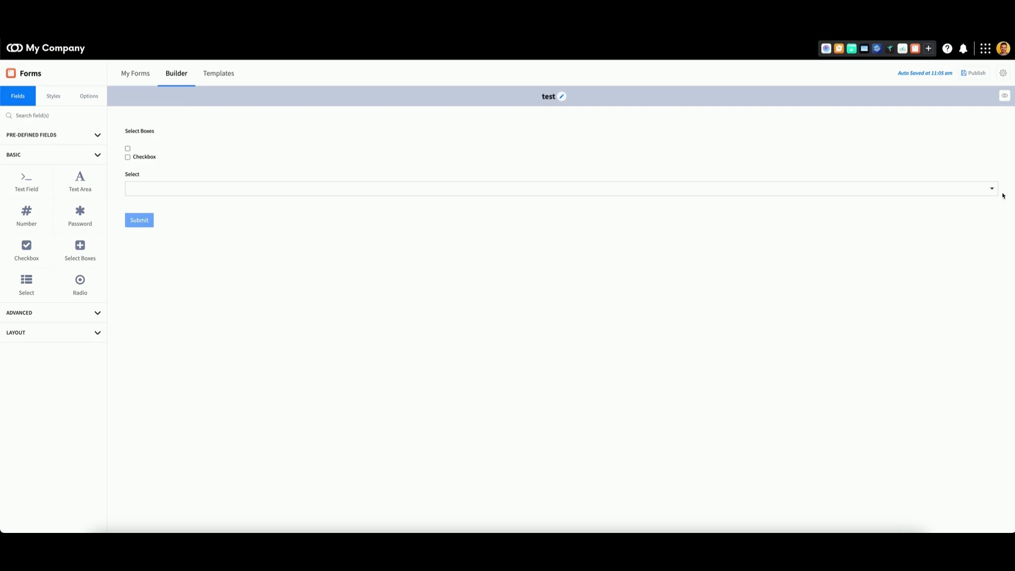
left_click(991, 173)
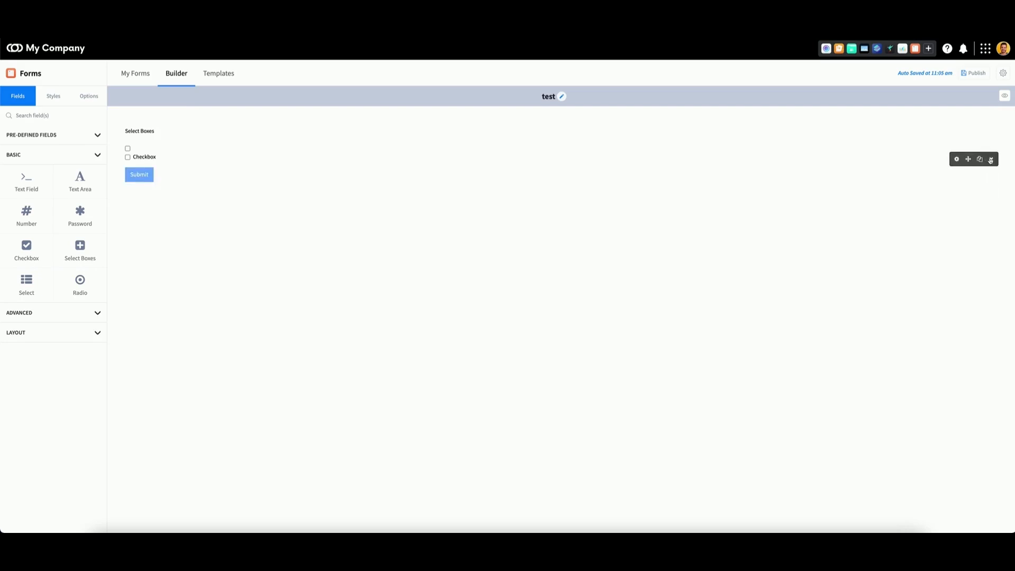
left_click(991, 160)
left_click(992, 131)
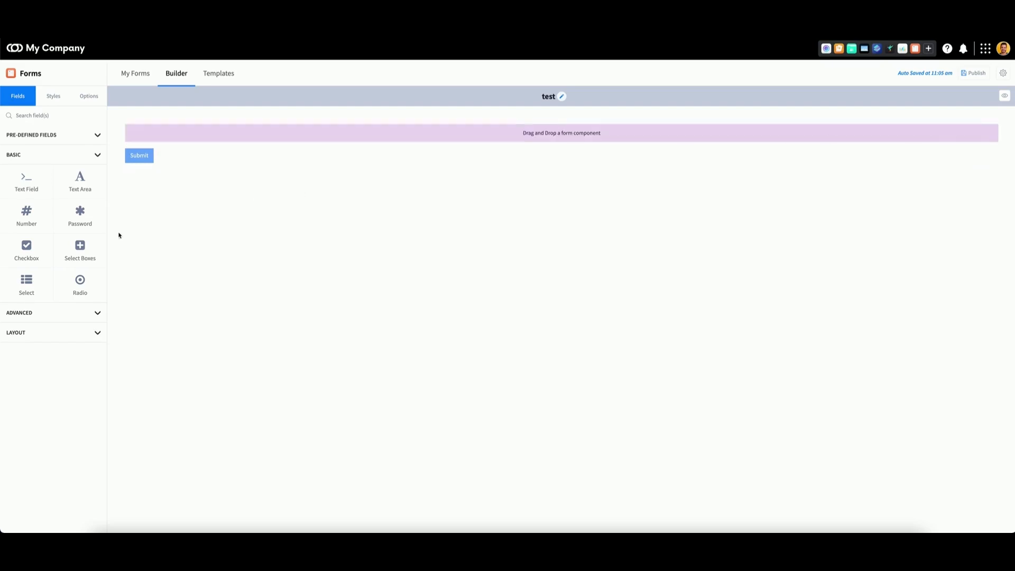
Add the advanced File Upload component to the form and view its validation settings
left_click(54, 317)
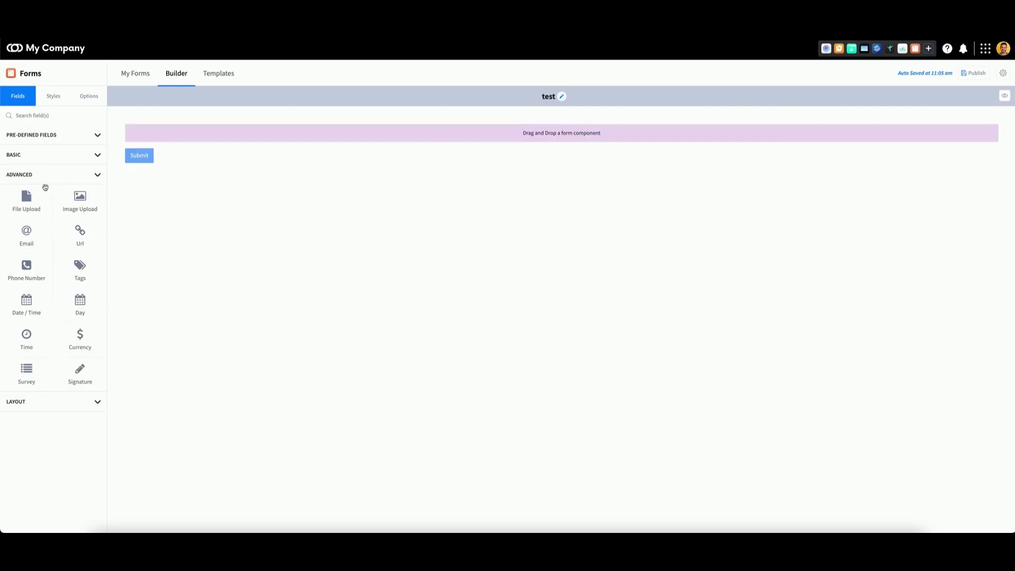
left_click_drag(26, 198, 256, 140)
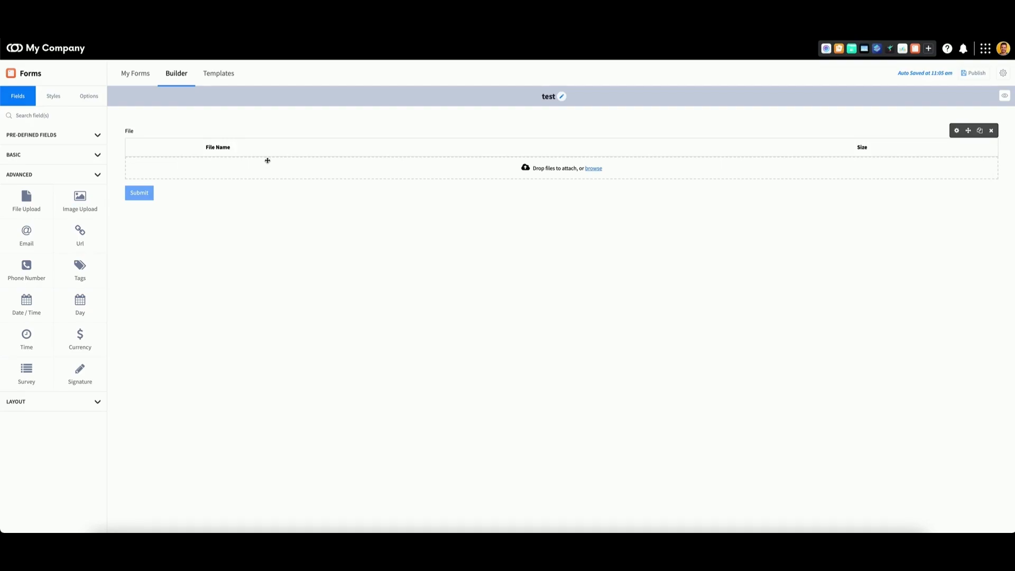
left_click(956, 131)
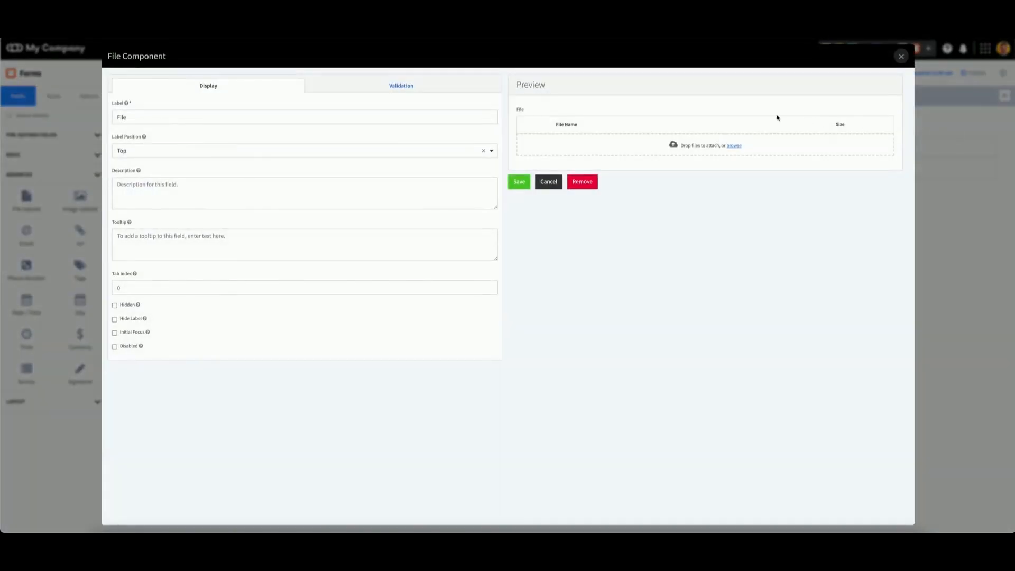
left_click(366, 89)
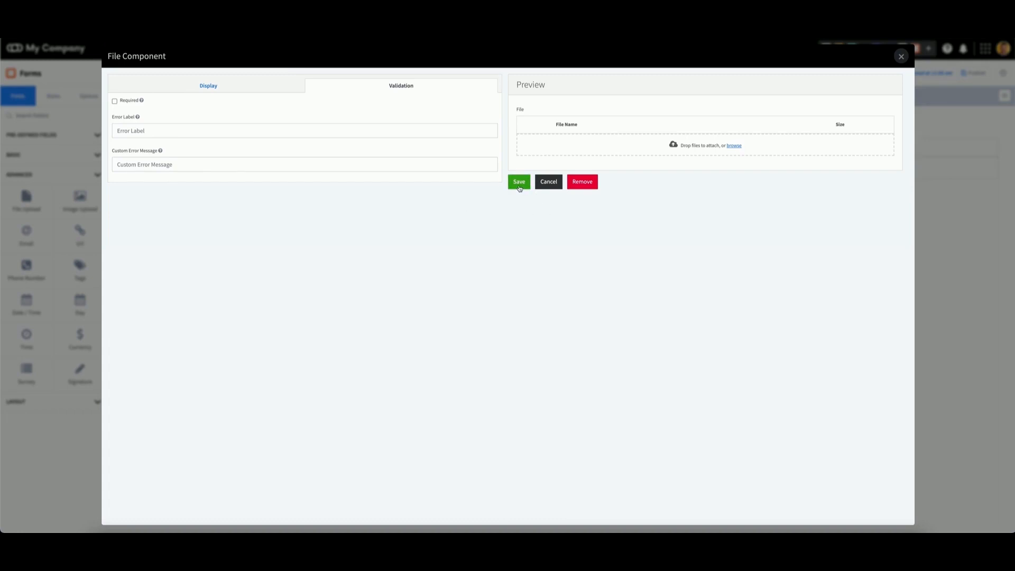
Add Image Upload and Tags components below the File field and view the data settings of the Tags component
left_click(902, 57)
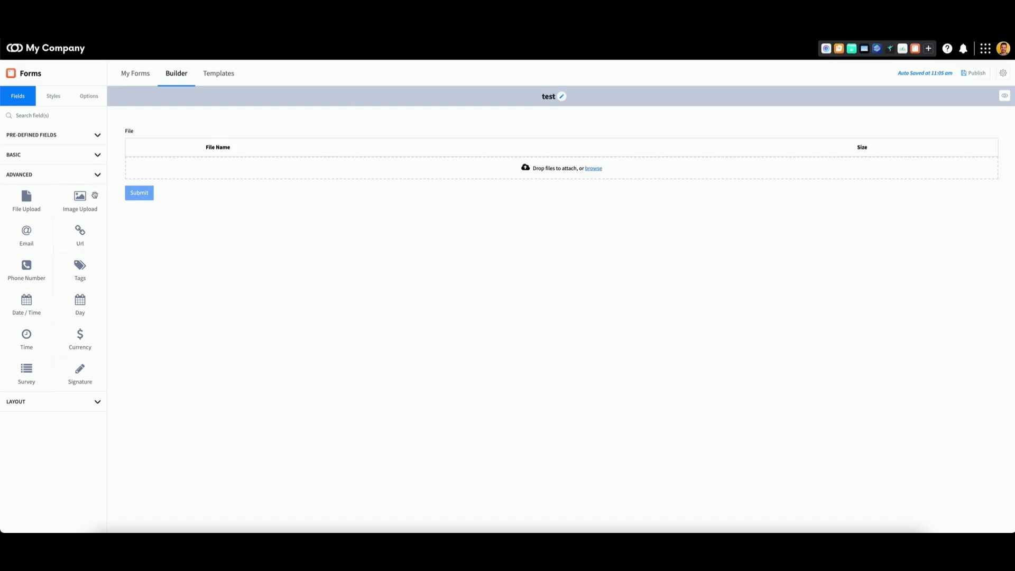
left_click_drag(84, 199, 226, 186)
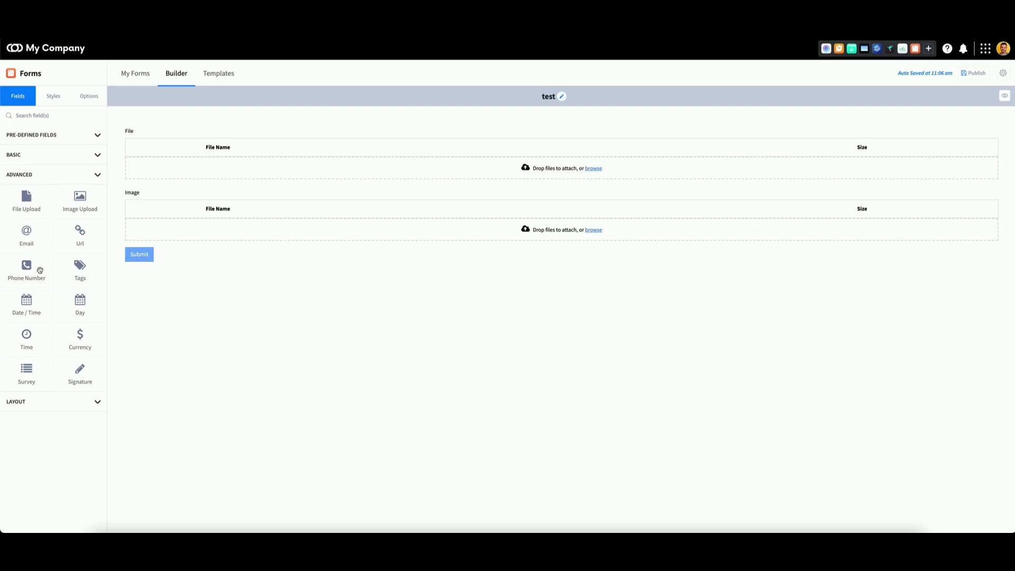
left_click_drag(81, 267, 172, 251)
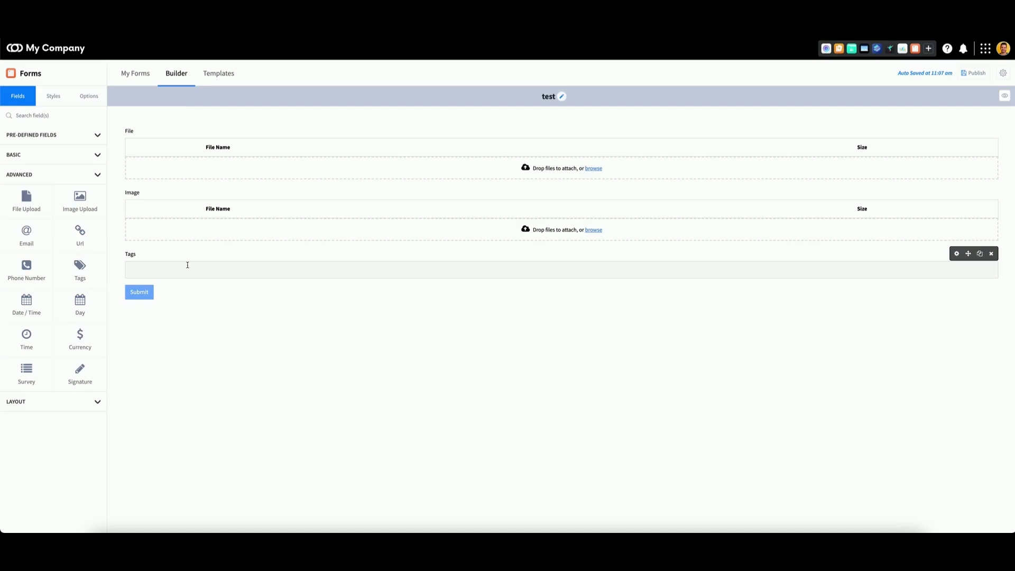
left_click(957, 254)
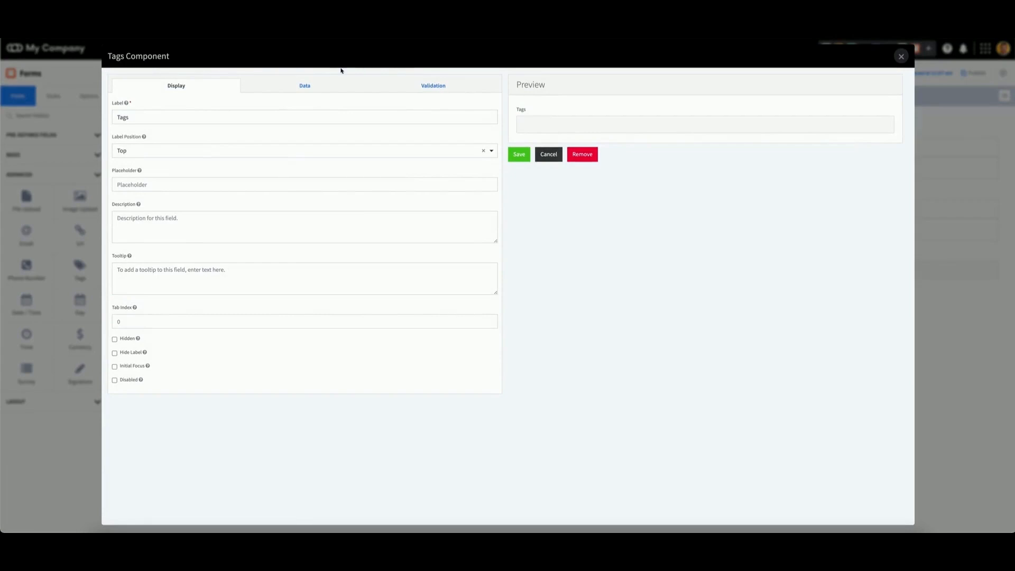
left_click(303, 88)
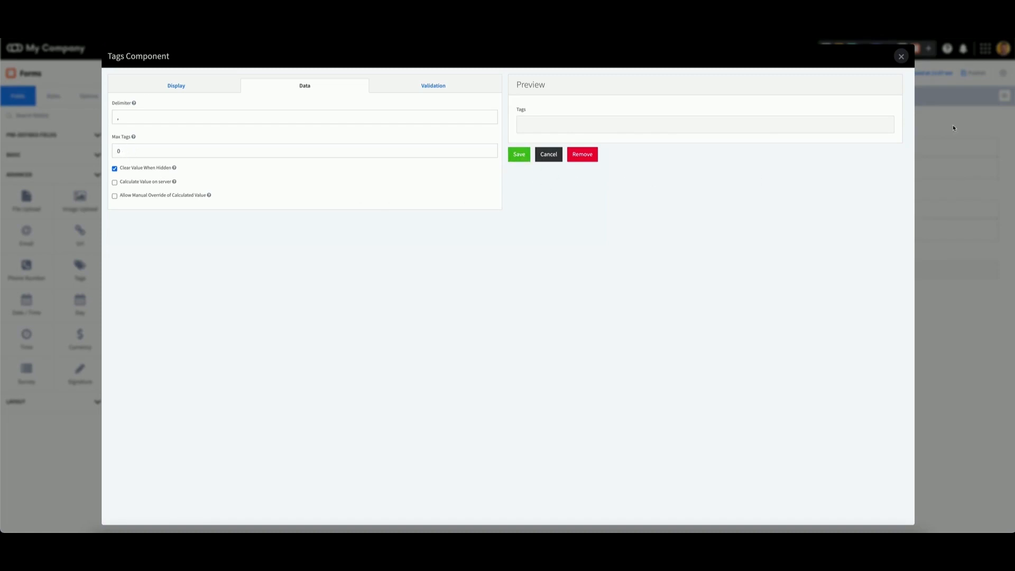
left_click(901, 56)
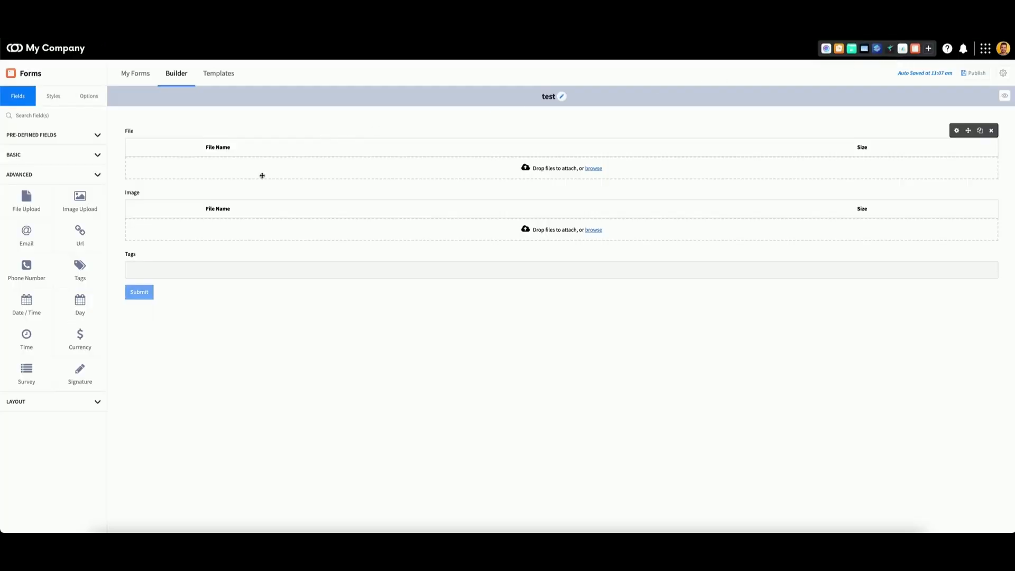
Add a Date / Time component below Tags and view its calendar picker
left_click_drag(27, 306, 208, 285)
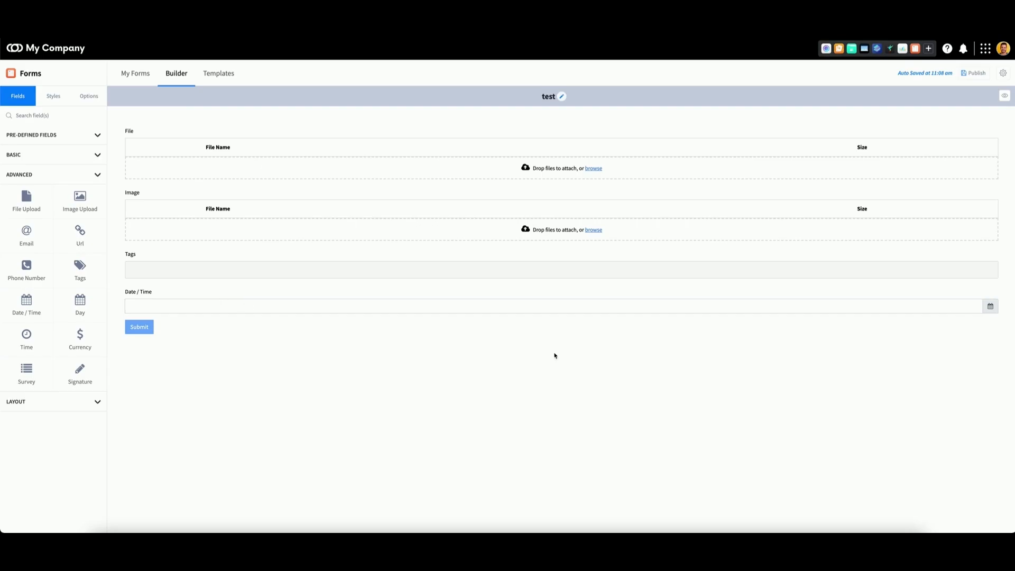
left_click(990, 306)
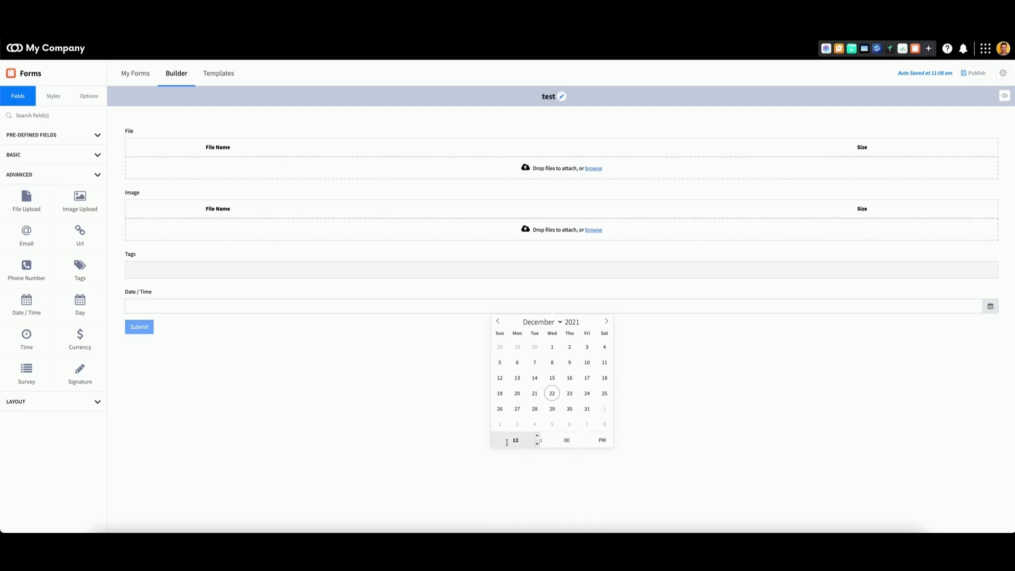
left_click(338, 376)
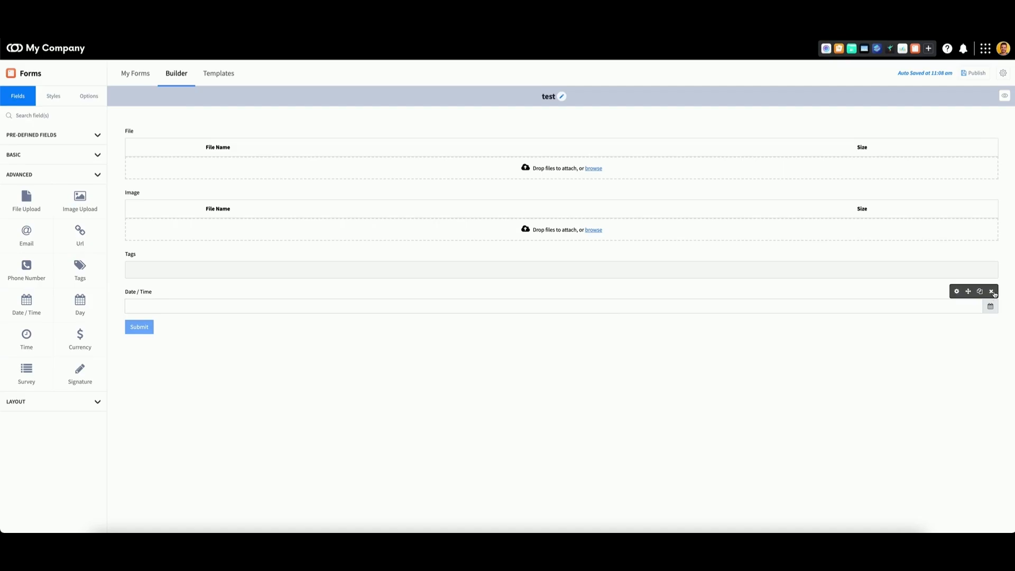
Remove the Date / Time, Tags, Image and File components from the form
left_click(991, 291)
left_click(992, 253)
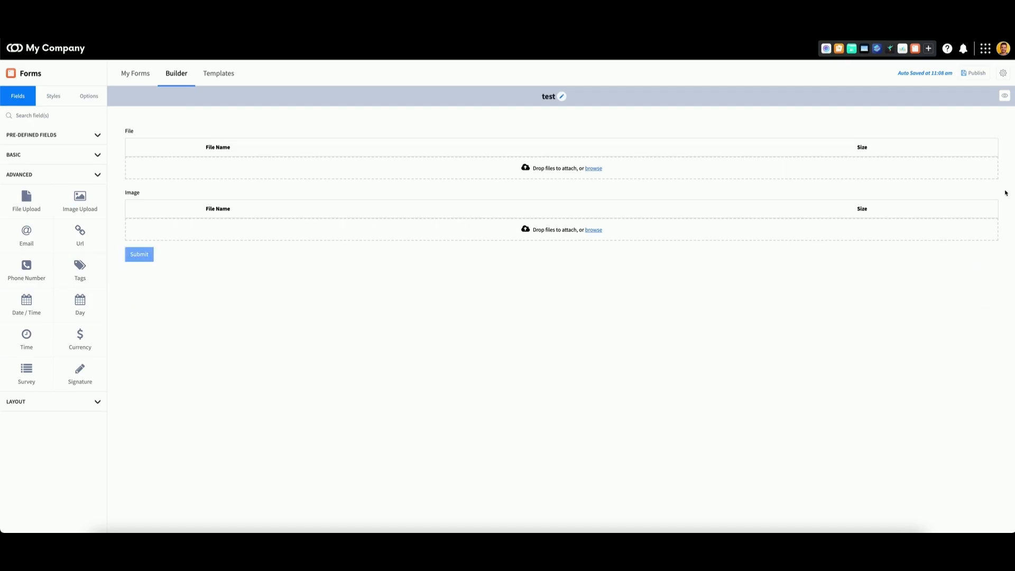
left_click(991, 192)
left_click(991, 131)
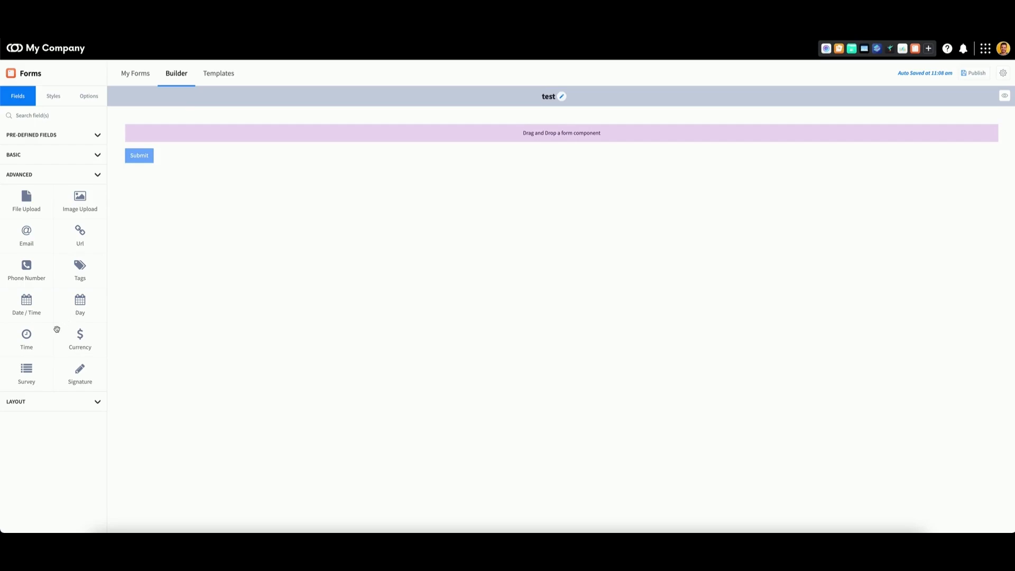
Add Day, Time and Currency components to the empty form and view the data settings of the Currency component
left_click_drag(71, 308, 215, 143)
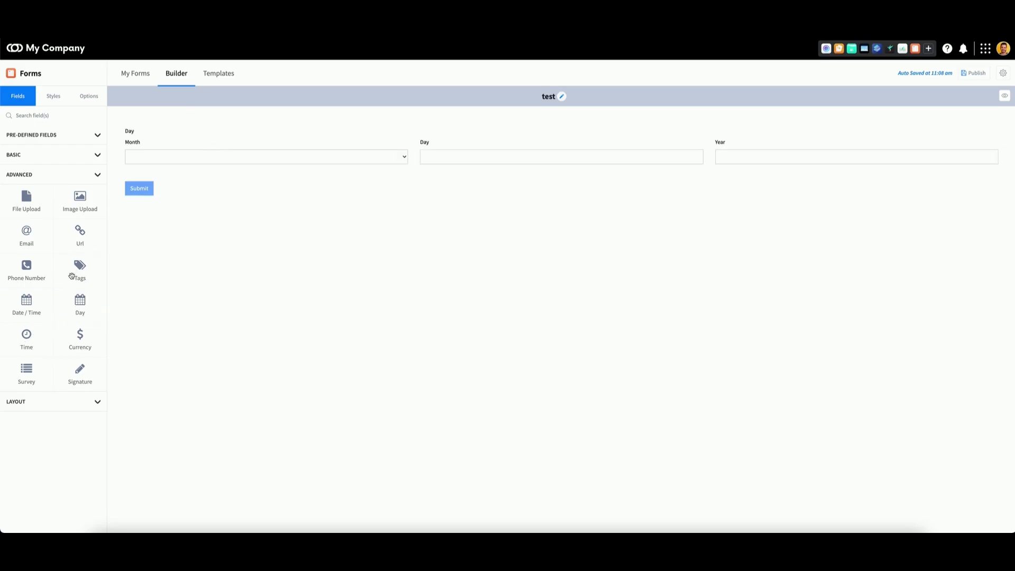
left_click_drag(24, 344, 206, 185)
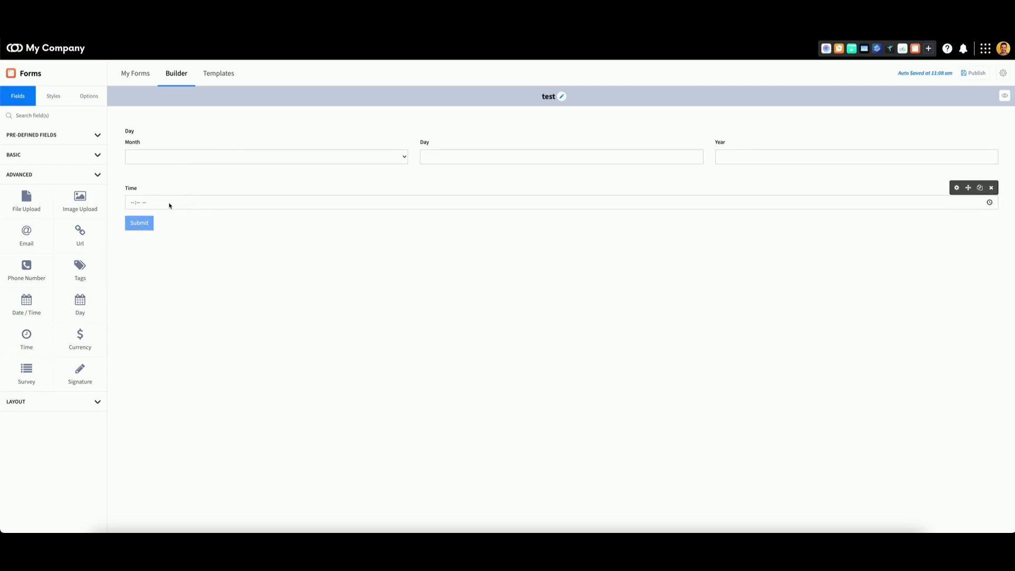
left_click_drag(239, 221, 215, 229)
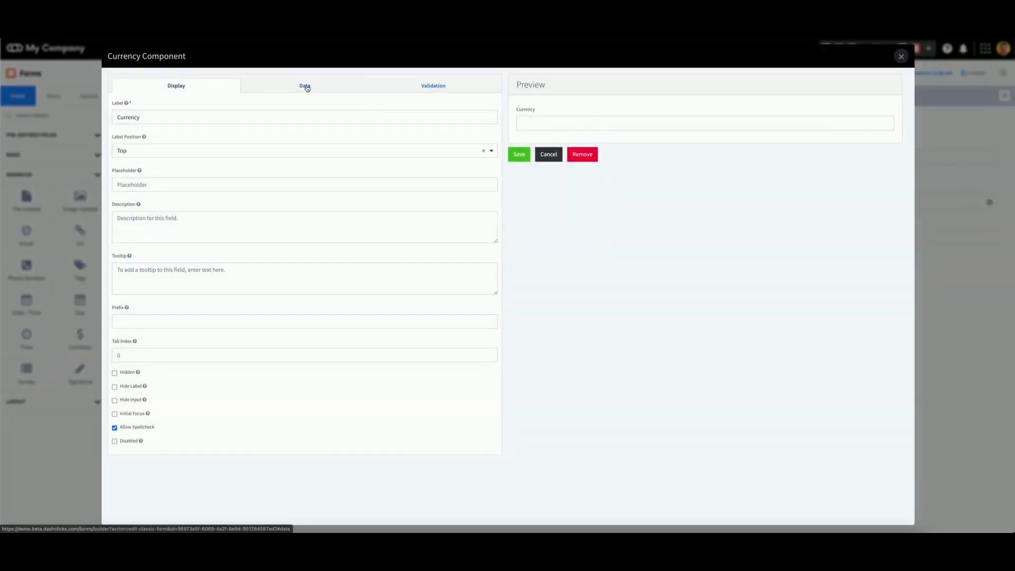
left_click(305, 86)
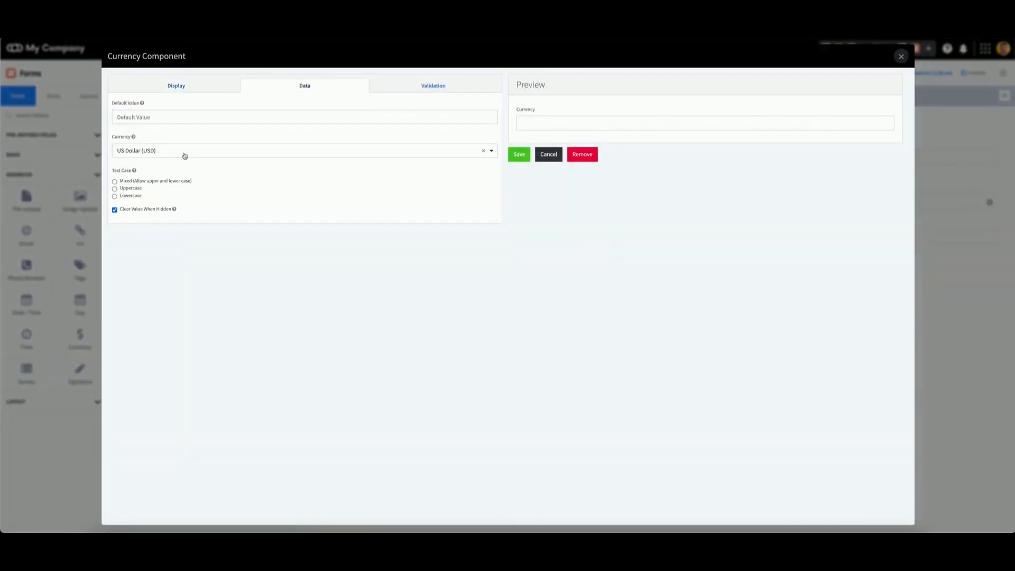
left_click(901, 56)
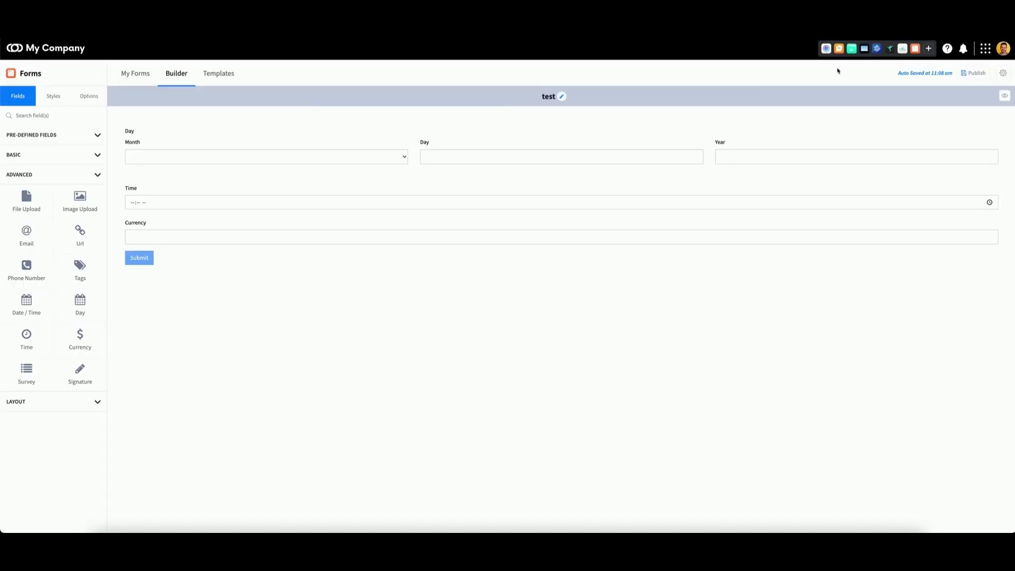
Add a Survey component below Currency, view its data settings, and place a Signature component beneath it
left_click_drag(25, 372, 246, 247)
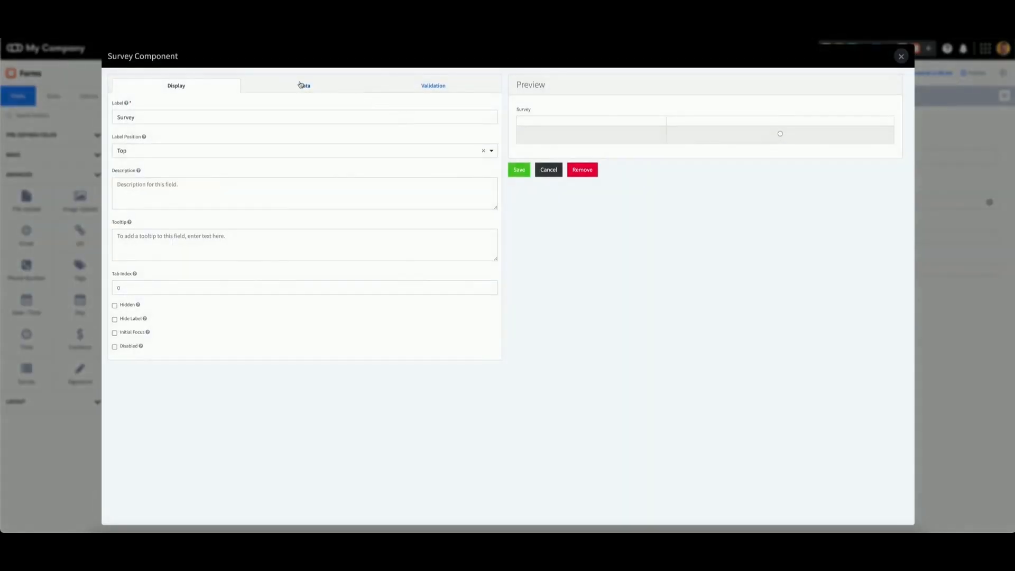
left_click(304, 85)
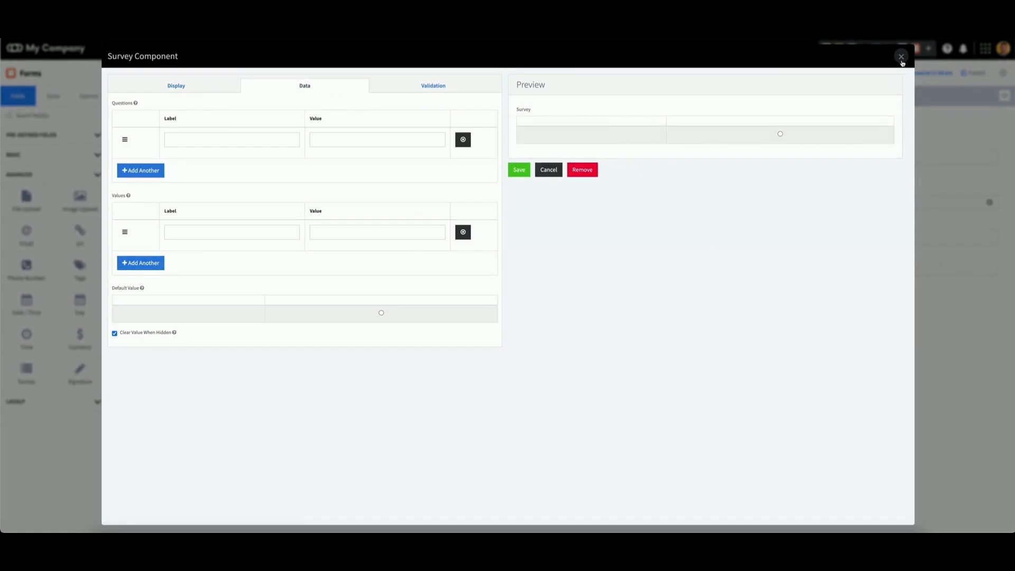
left_click(901, 56)
left_click_drag(71, 358, 245, 279)
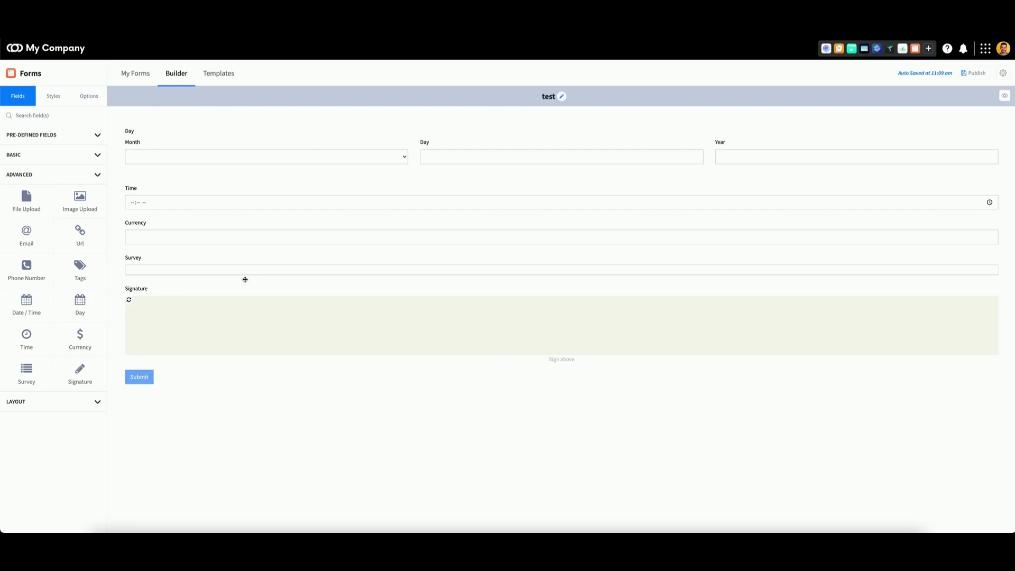
mouse_move(238, 290)
Try a Line-Break layout component between the Day and Time fields, and remove it from the form
left_click(43, 405)
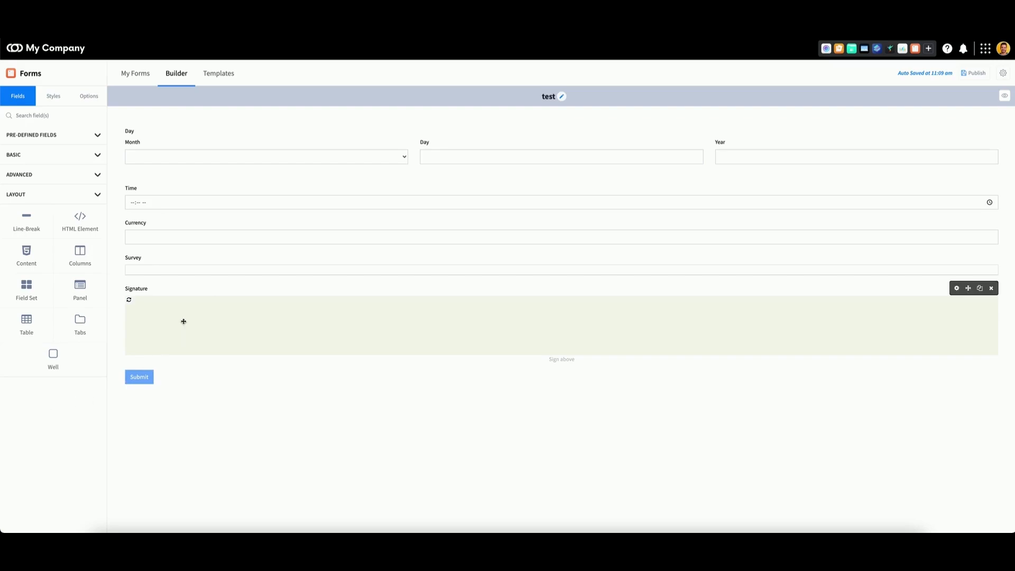
left_click_drag(27, 219, 237, 182)
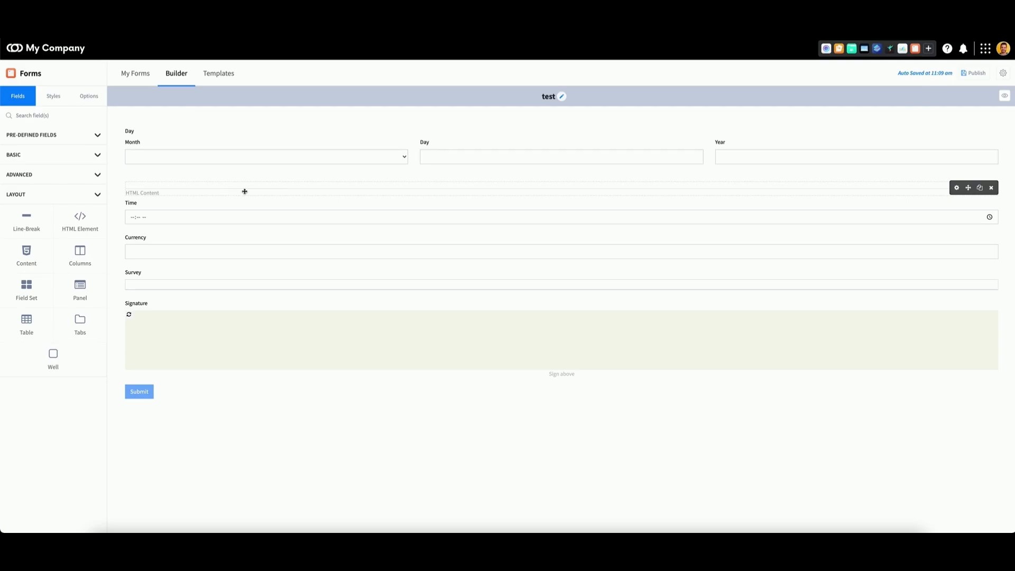
left_click(991, 188)
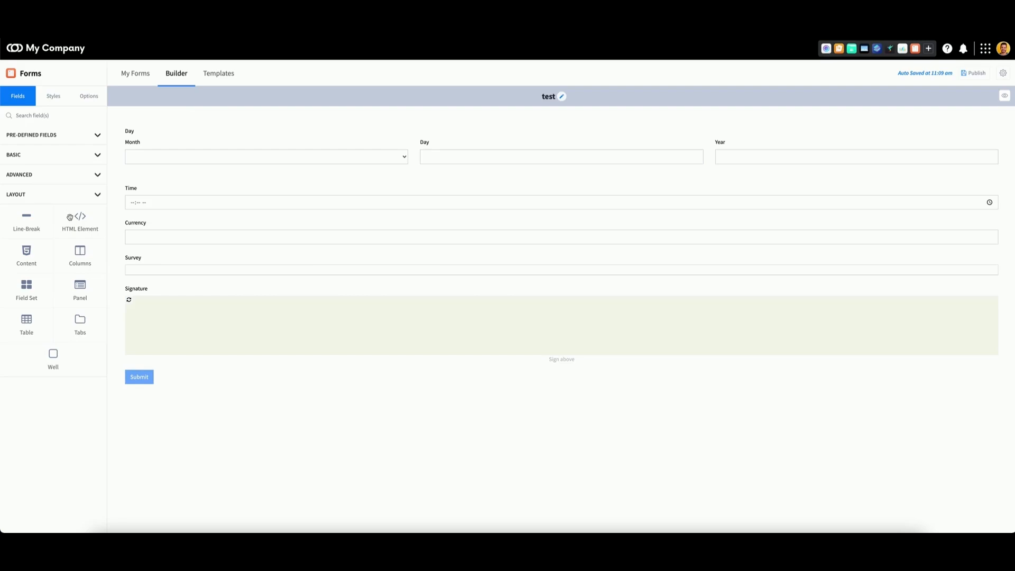
Try an HTML Element below the Signature, view its display settings, and remove it from the form
mouse_move(70, 217)
left_mouse_down()
mouse_move(248, 298)
mouse_move(292, 366)
left_mouse_up()
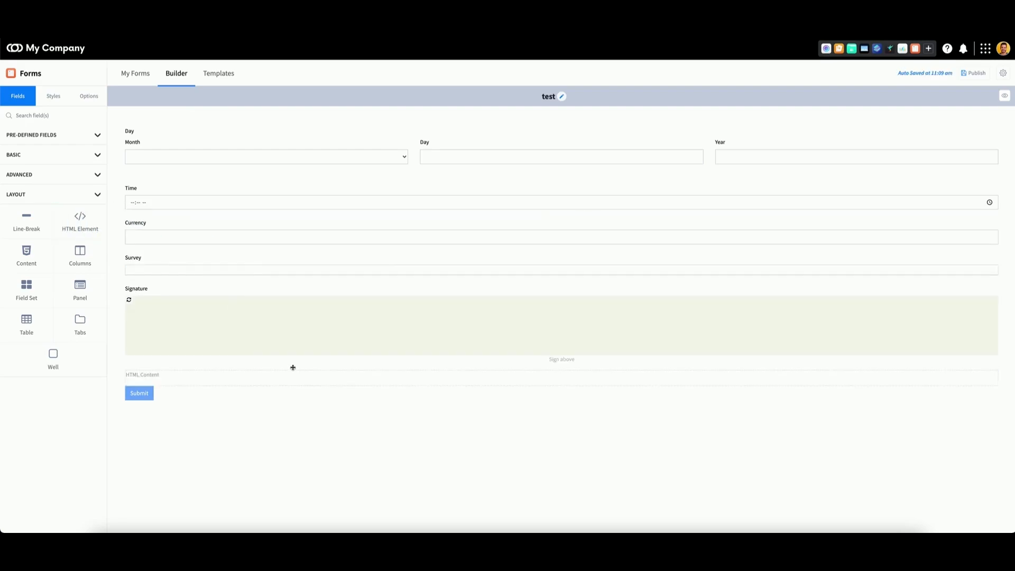
mouse_move(262, 373)
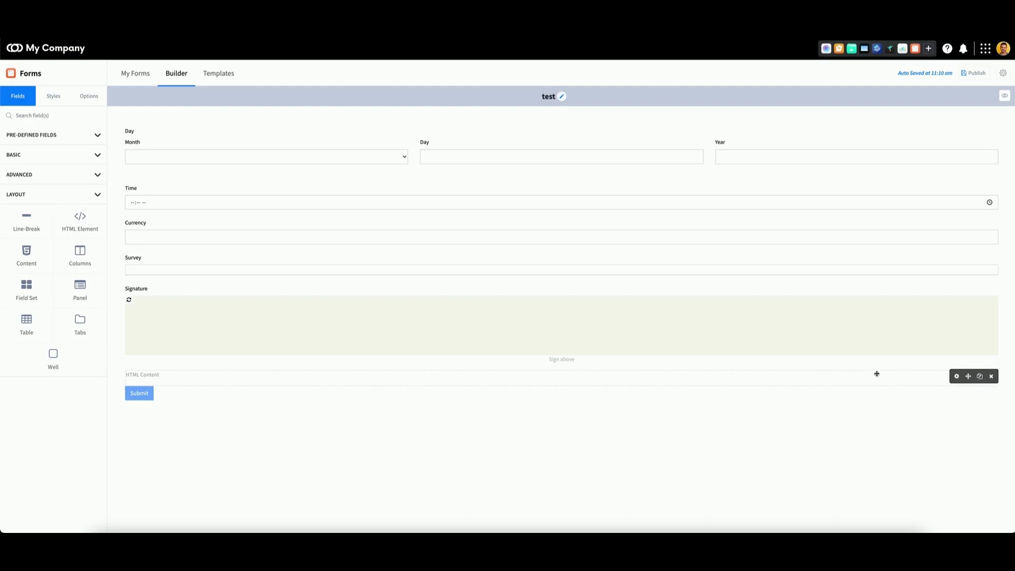
left_click(954, 376)
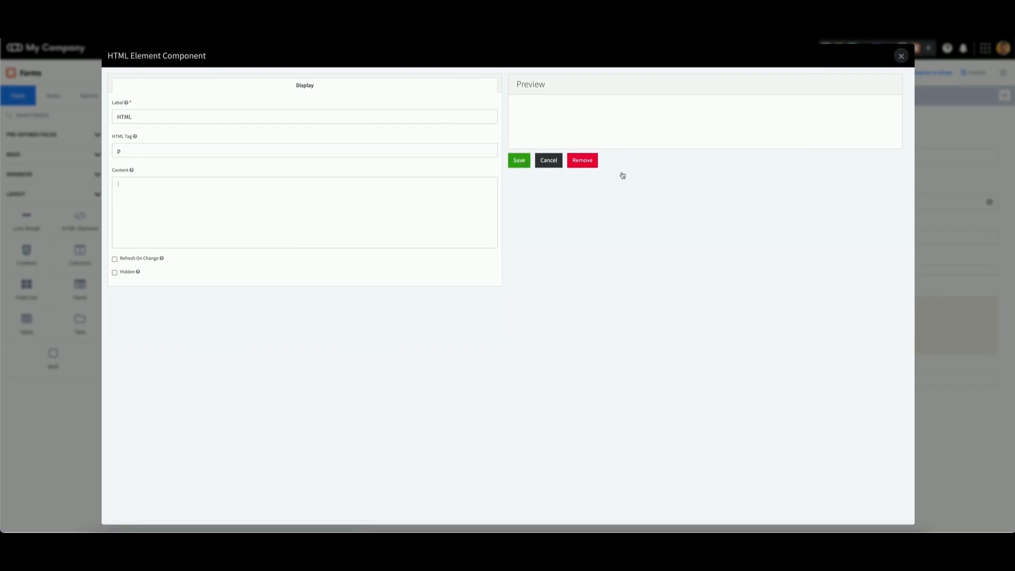
left_click(901, 57)
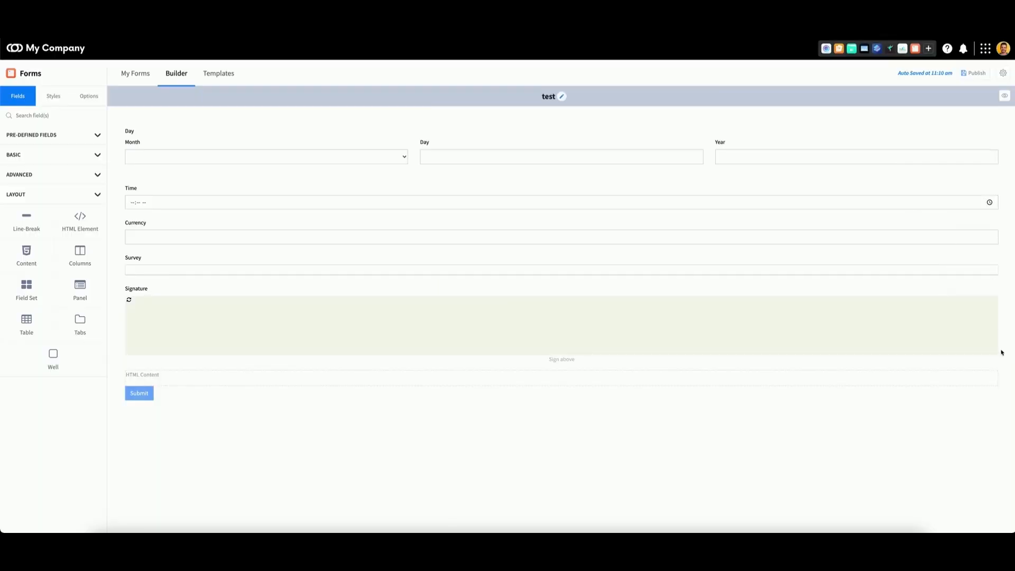
left_click(991, 374)
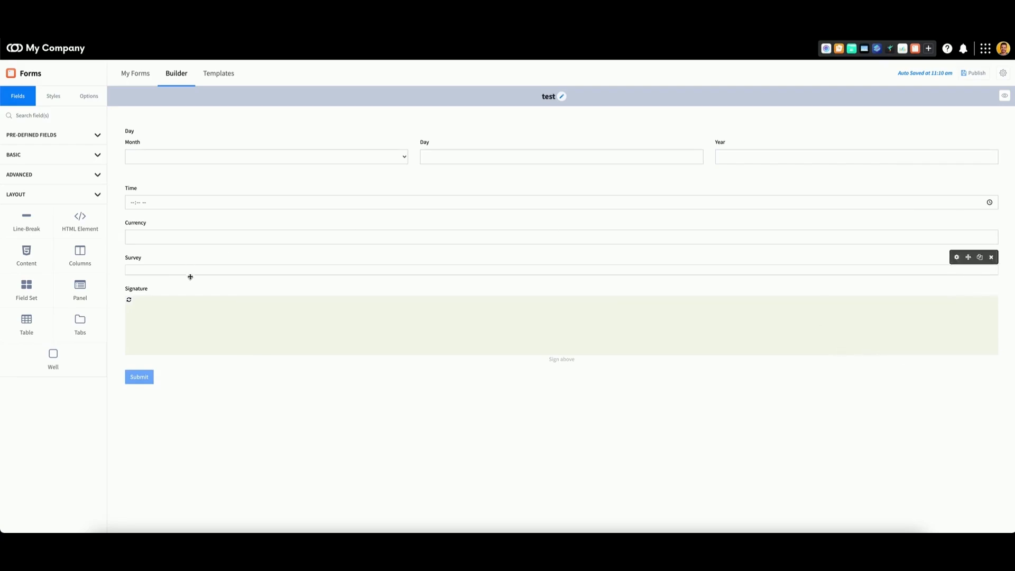
Add a Content component below the Signature with the text "hello world" and save it
left_click_drag(25, 251, 240, 373)
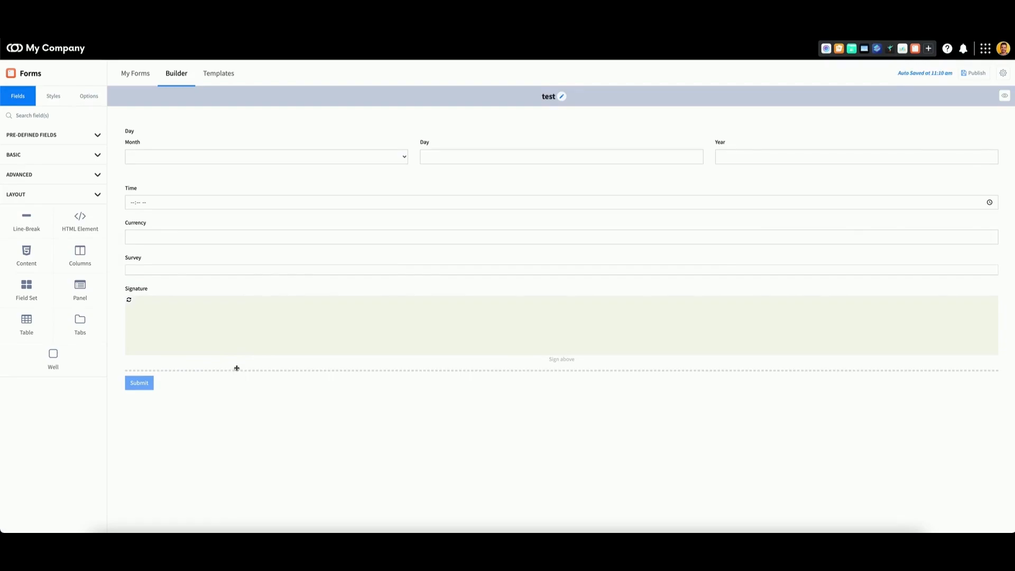
left_click(955, 374)
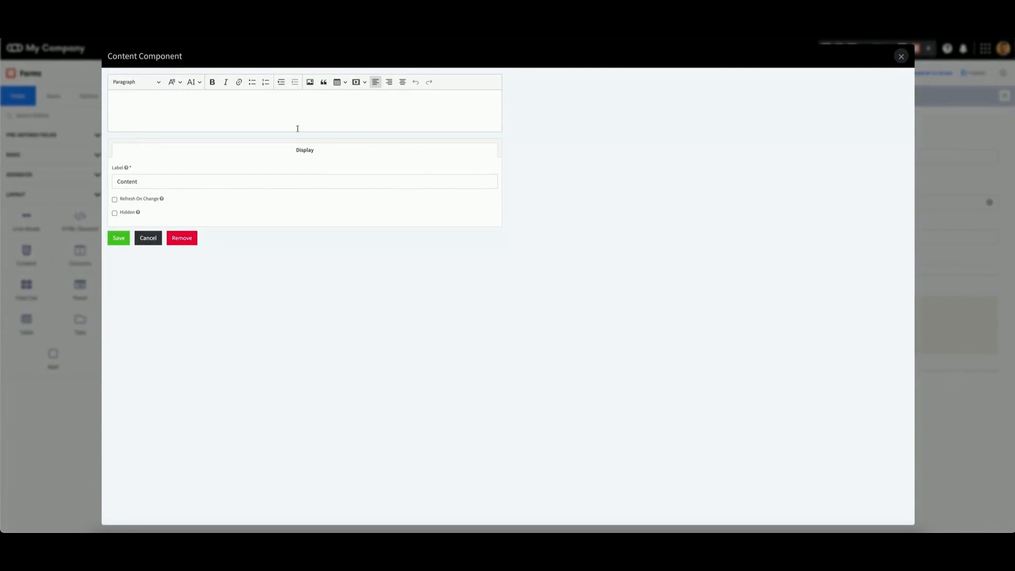
left_click(235, 107)
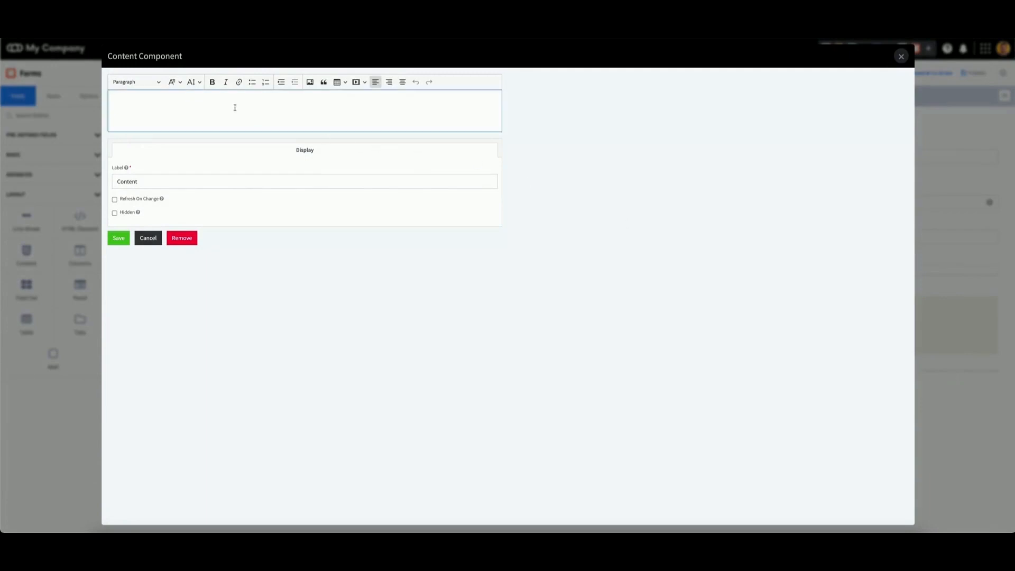
type("hello world")
left_click(118, 237)
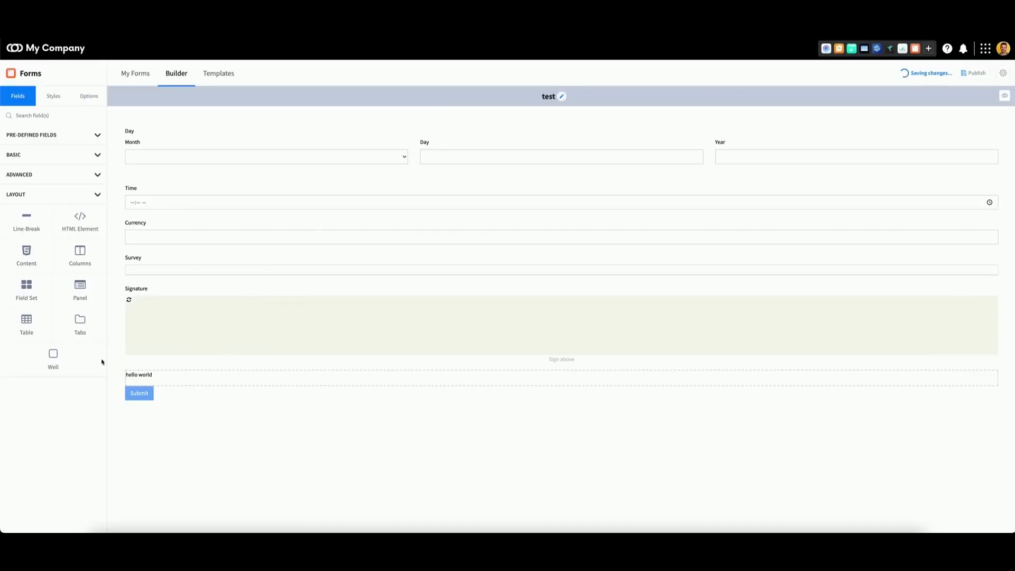
Add a Columns layout above the Day field, and move Day into its first column and Time into its second
left_click_drag(80, 262, 228, 129)
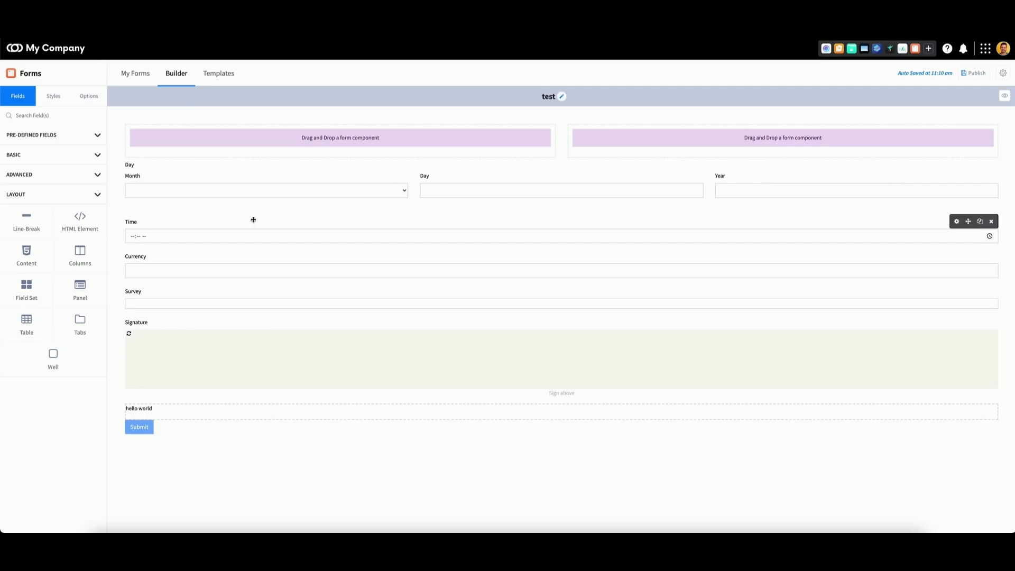
mouse_move(644, 180)
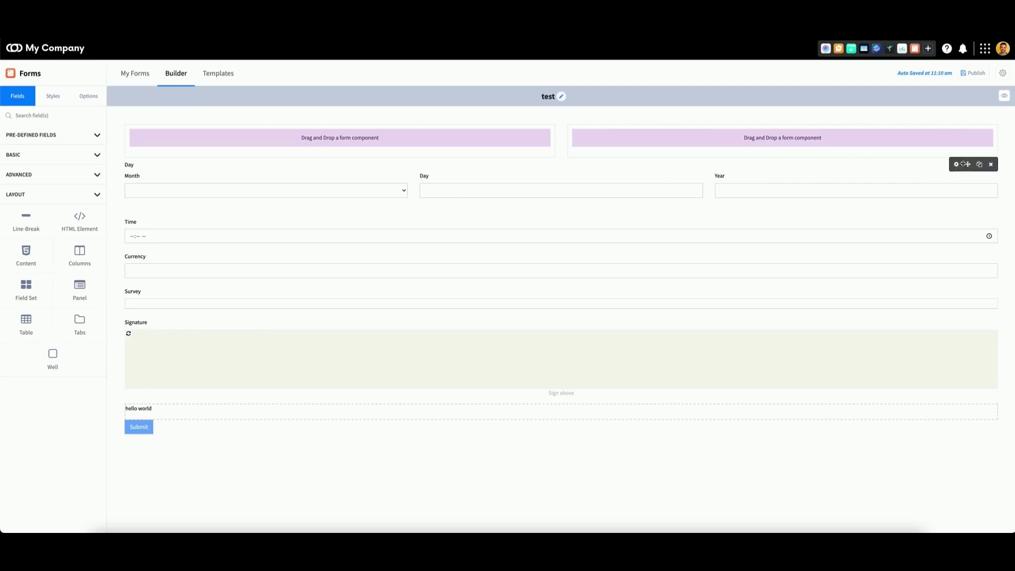
left_click_drag(968, 165, 505, 174)
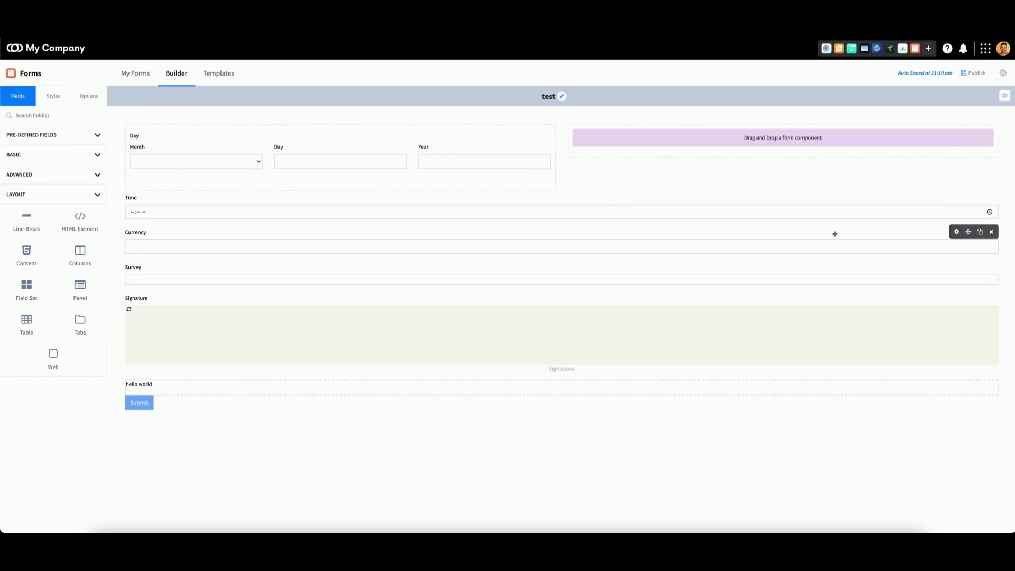
mouse_move(963, 214)
left_click_drag(968, 200, 953, 136)
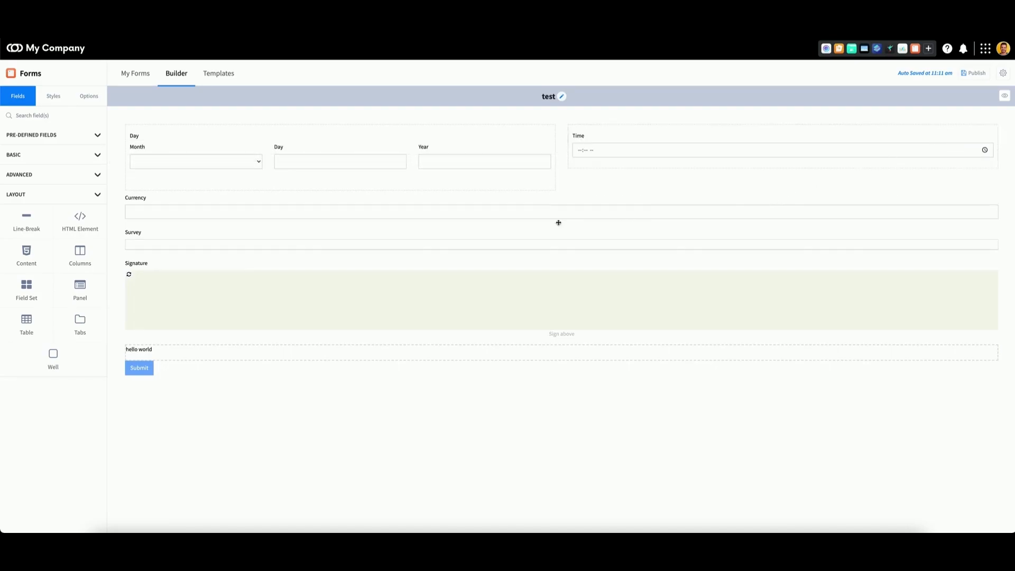
Try a Field Set below the Survey field, and remove it along with the Signature and the "hello world" content
mouse_move(25, 289)
left_mouse_down()
mouse_move(132, 265)
mouse_move(185, 268)
left_mouse_up()
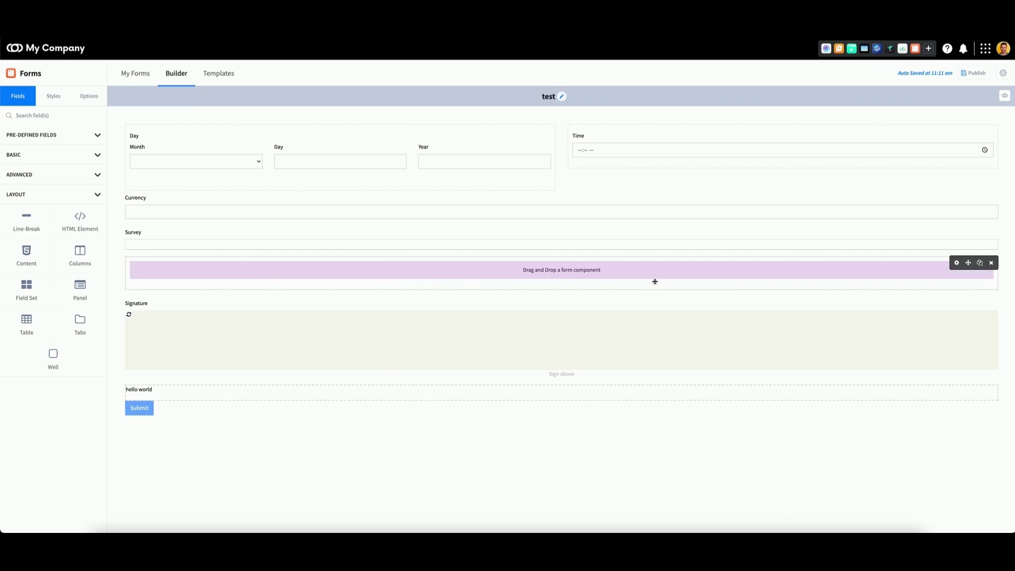
left_click(991, 264)
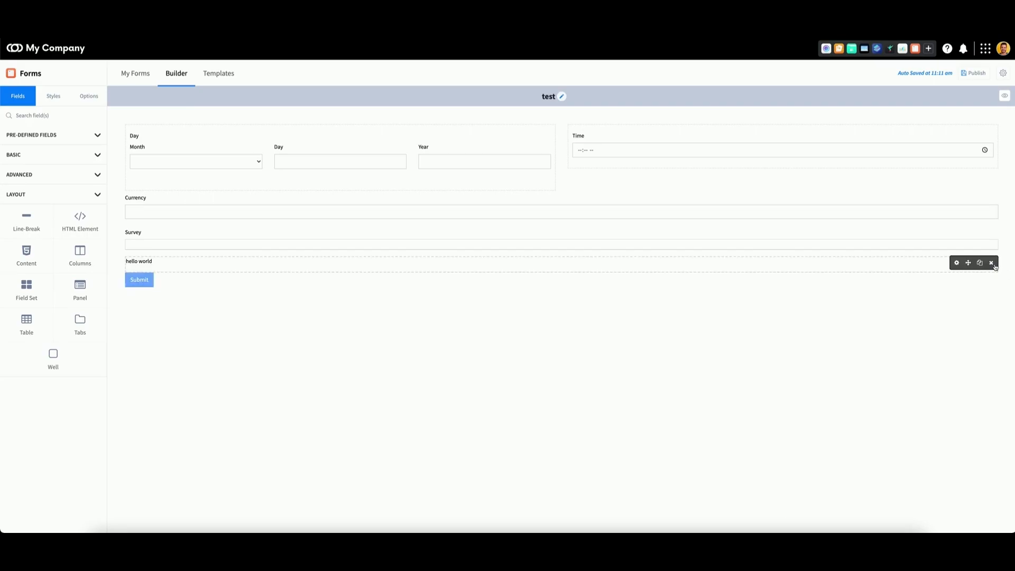
left_click(992, 263)
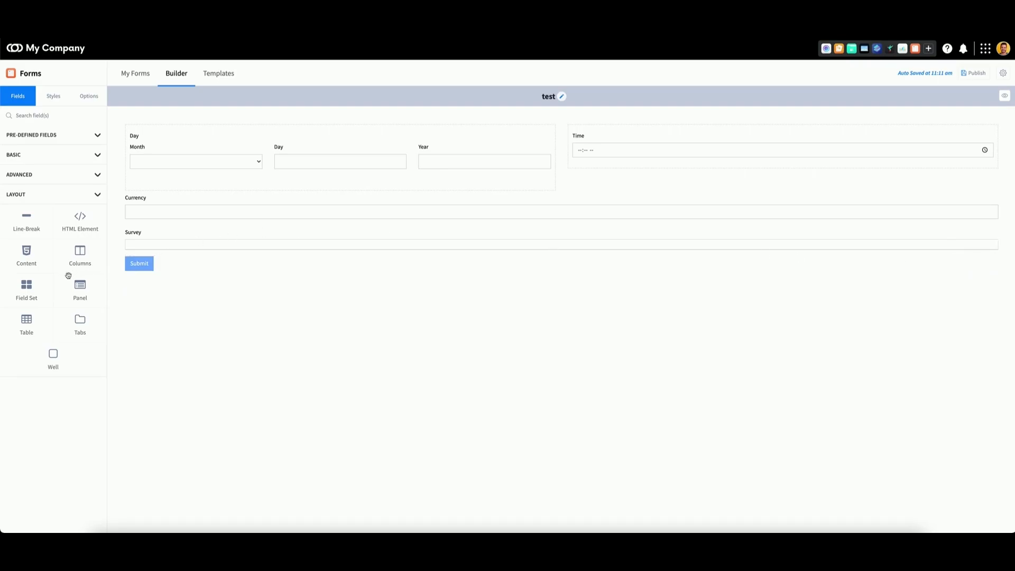
Add a Panel between the Currency and Survey fields, and view its display settings without changing them
left_click_drag(80, 289, 158, 233)
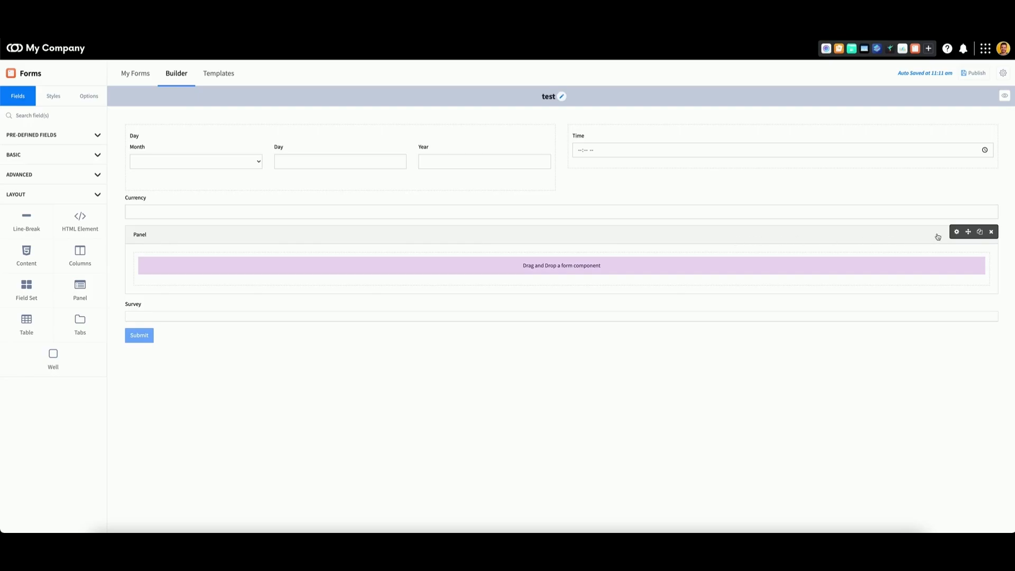
left_click(957, 232)
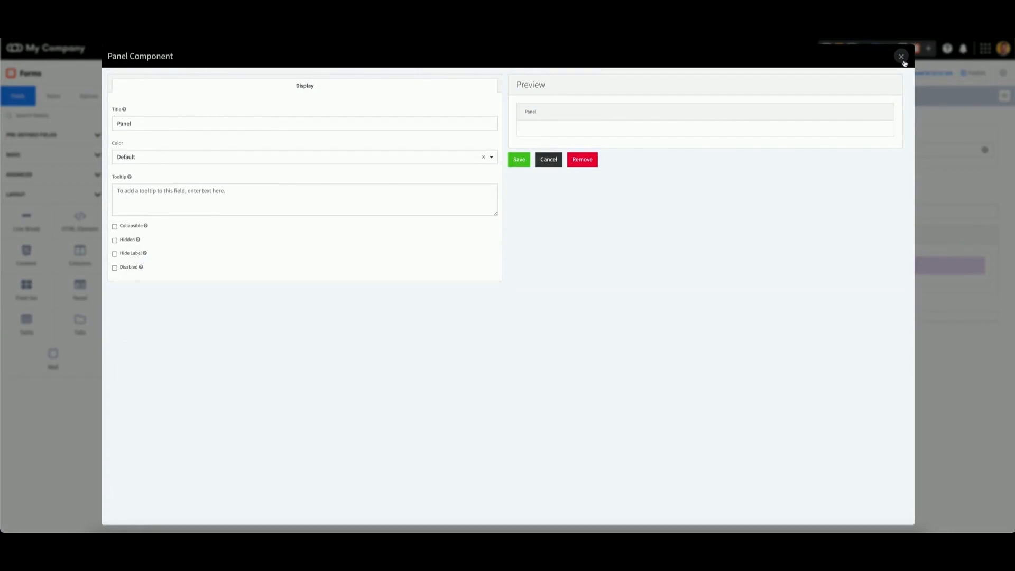
left_click(902, 60)
Try a Table layout below the Survey field, view its display settings, and remove it from the form
left_click_drag(20, 323, 249, 333)
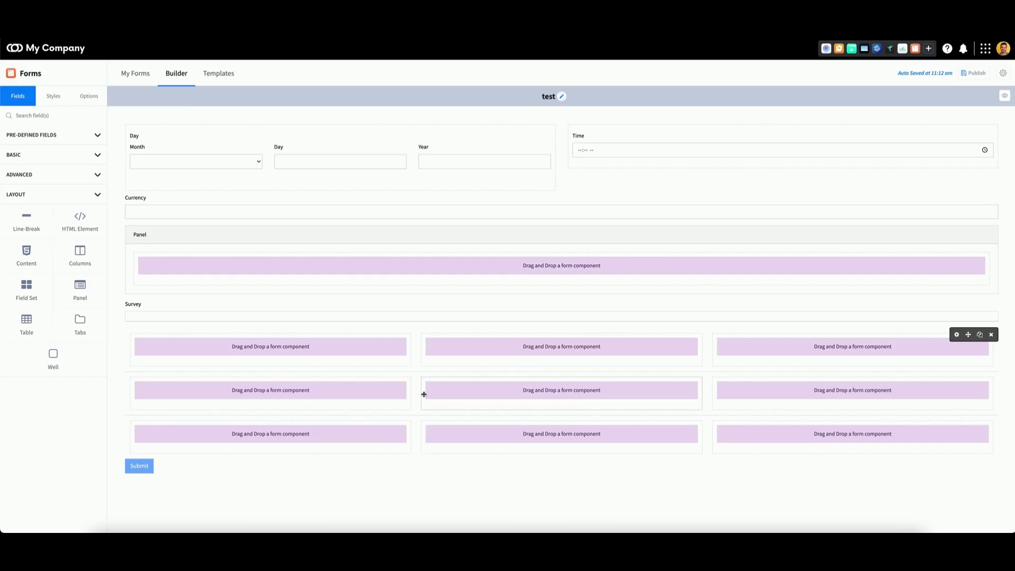
left_click(956, 335)
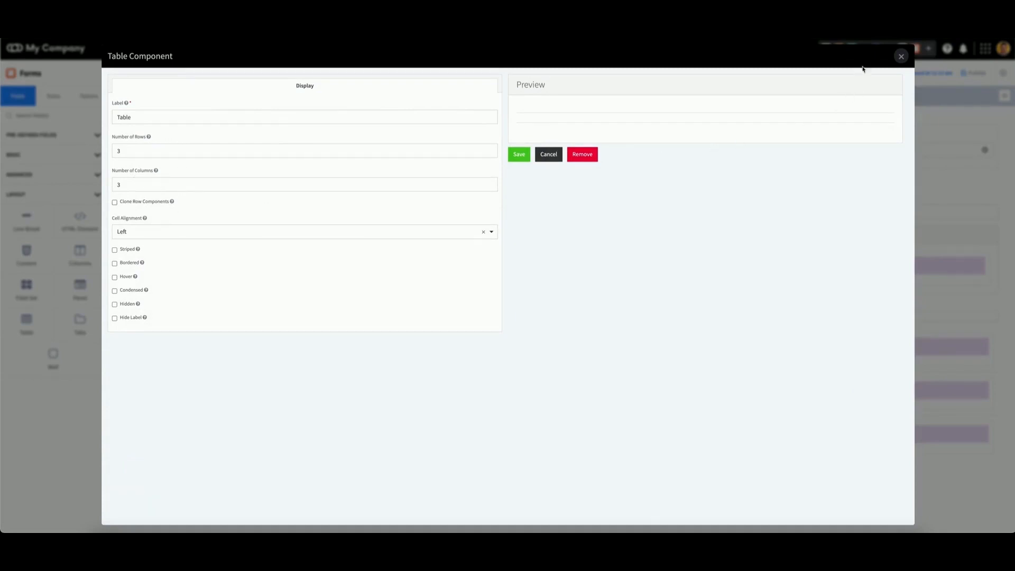
left_click(899, 58)
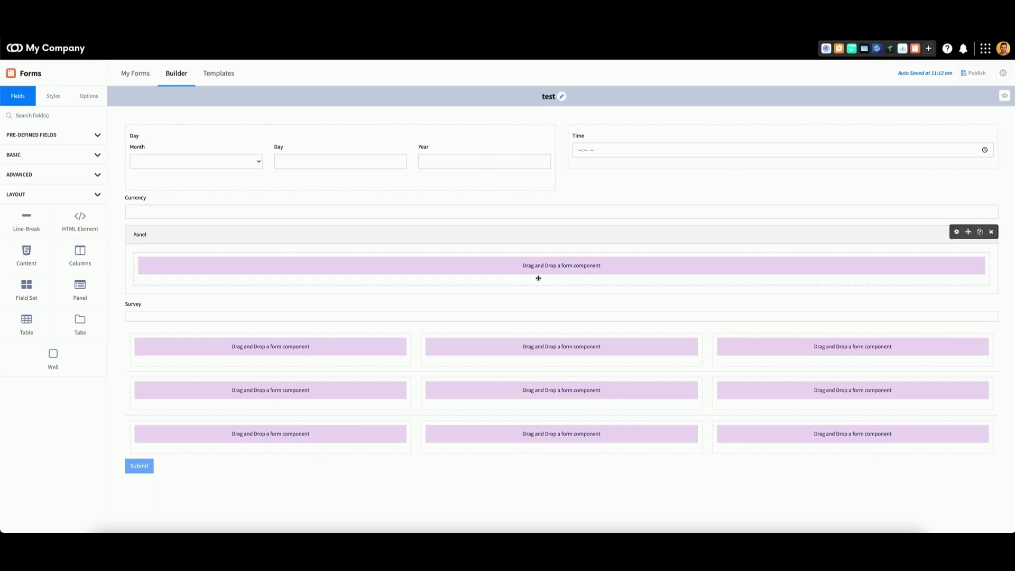
left_click(992, 337)
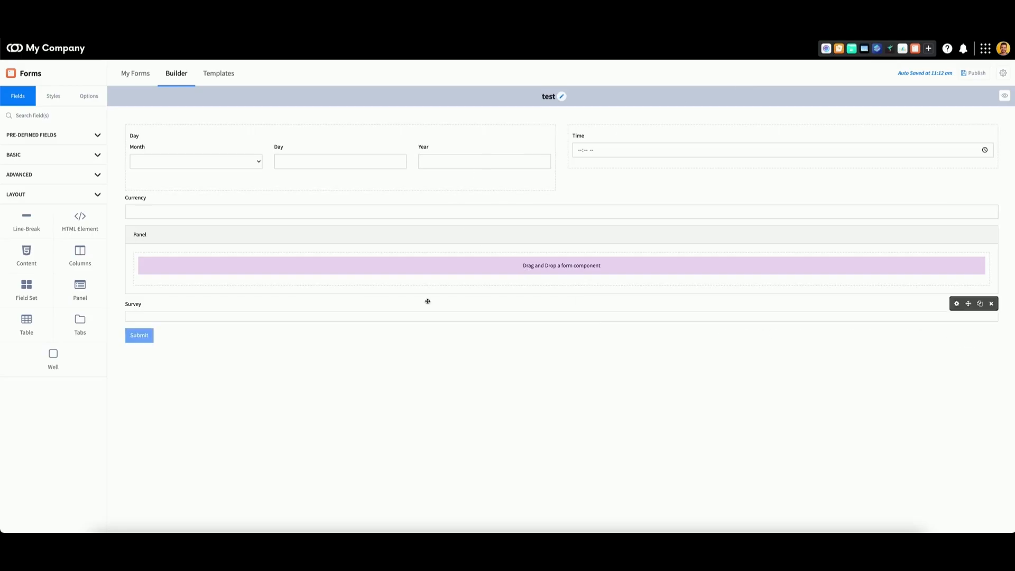
Add a Tabs component below the Survey field, give it a second tab labelled "tab 2", and save it
left_click_drag(80, 323, 187, 334)
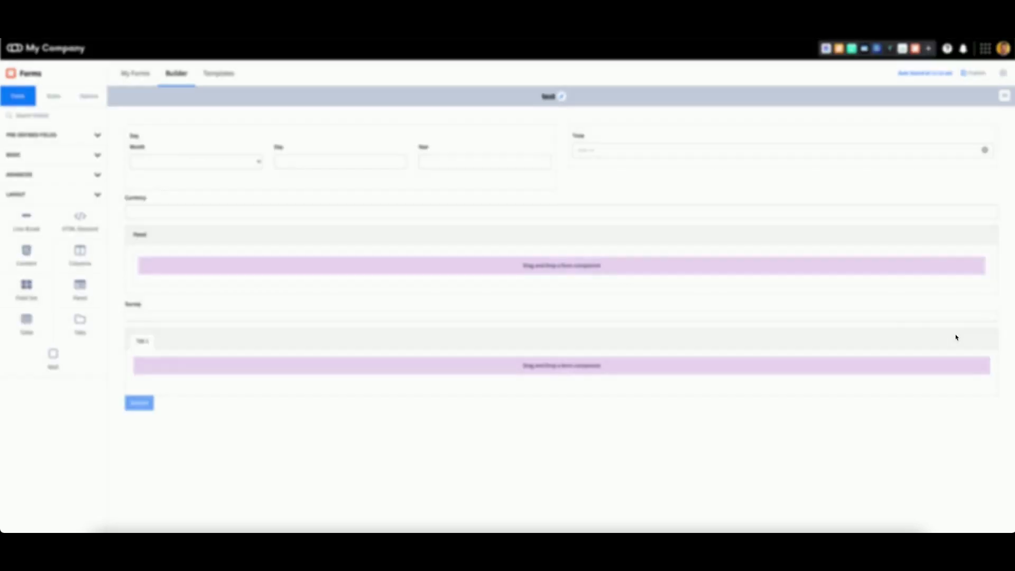
left_click(956, 335)
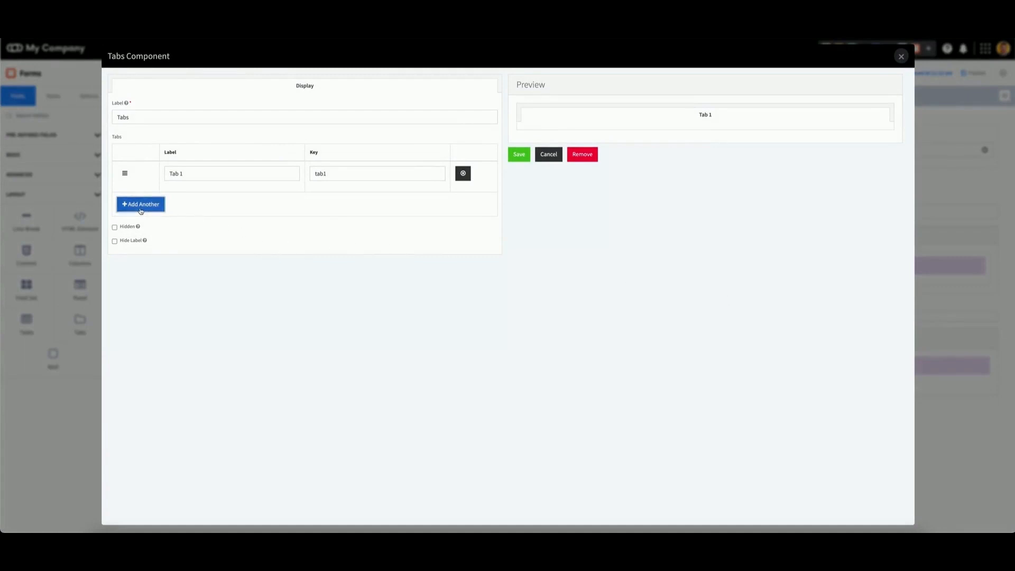
left_click(151, 204)
left_click(186, 204)
type("tab 2")
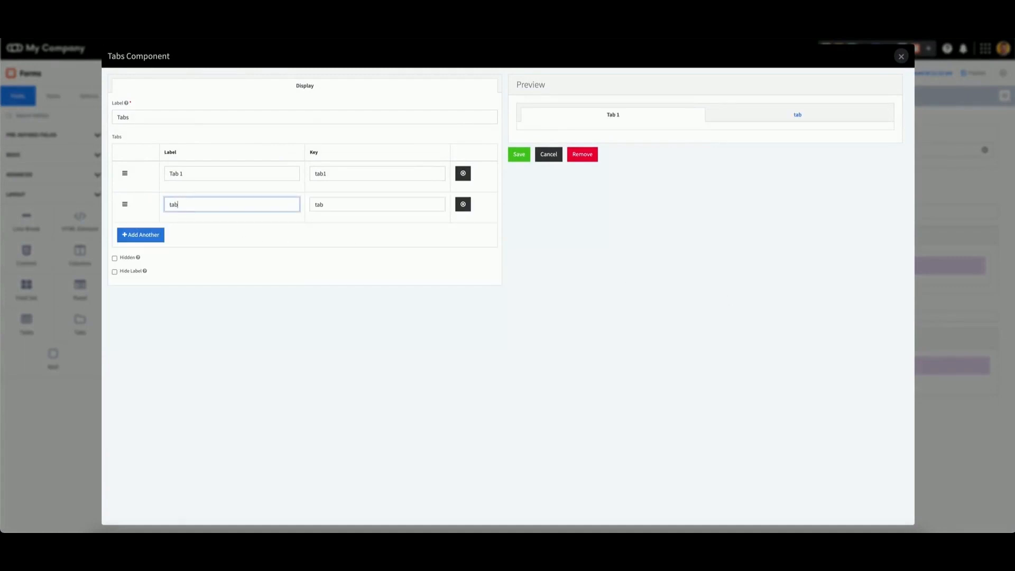
left_click(515, 155)
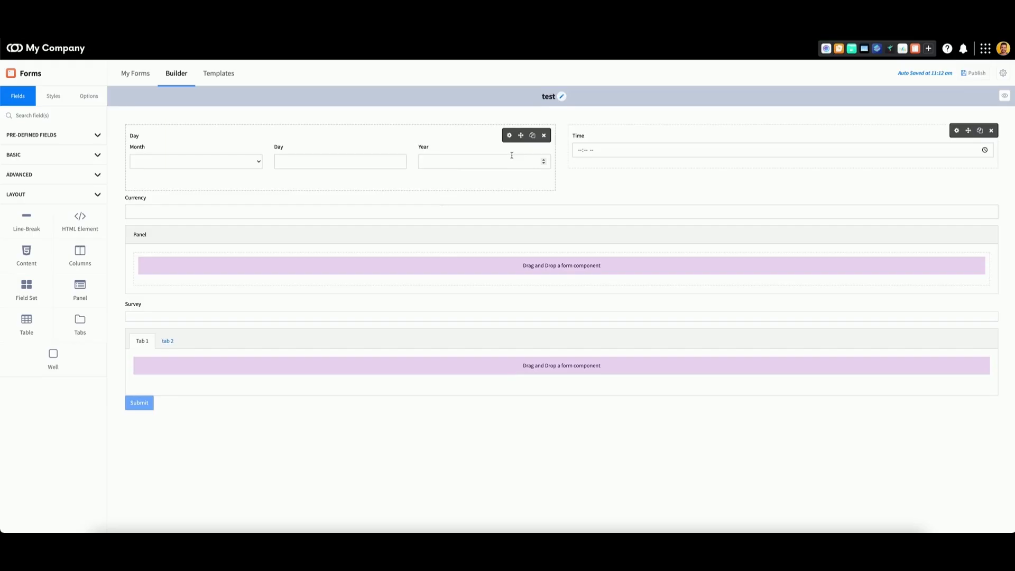
Switch between the two tabs of the Tabs component, and move the Currency field into tab 2
left_click(168, 342)
left_click(141, 342)
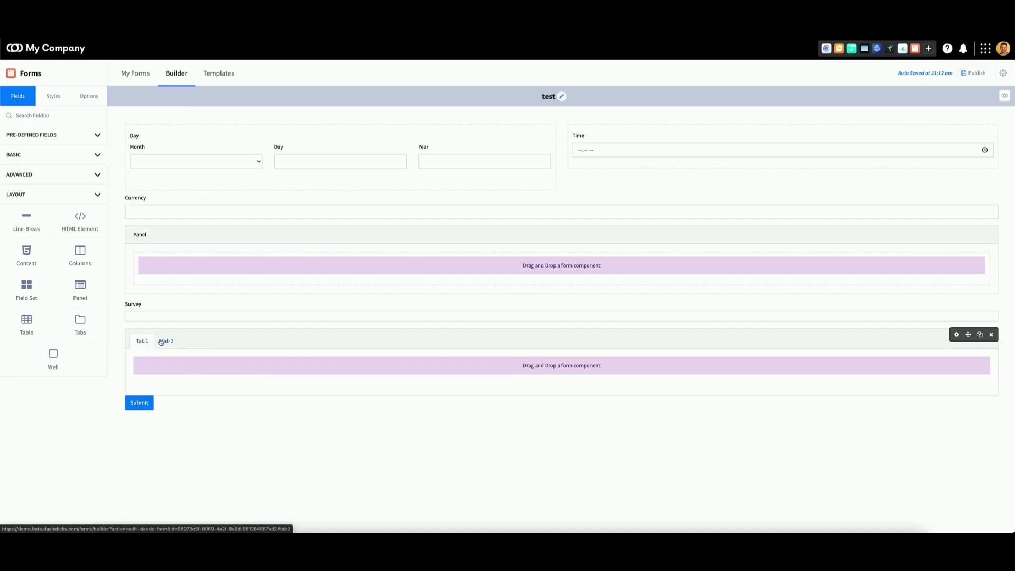
left_click(169, 342)
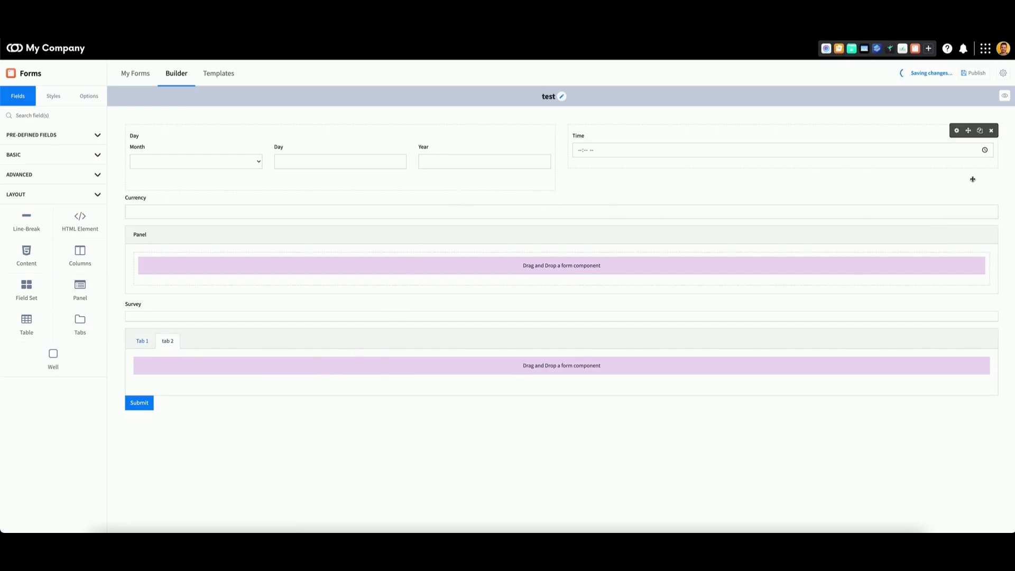
left_click_drag(967, 198, 890, 359)
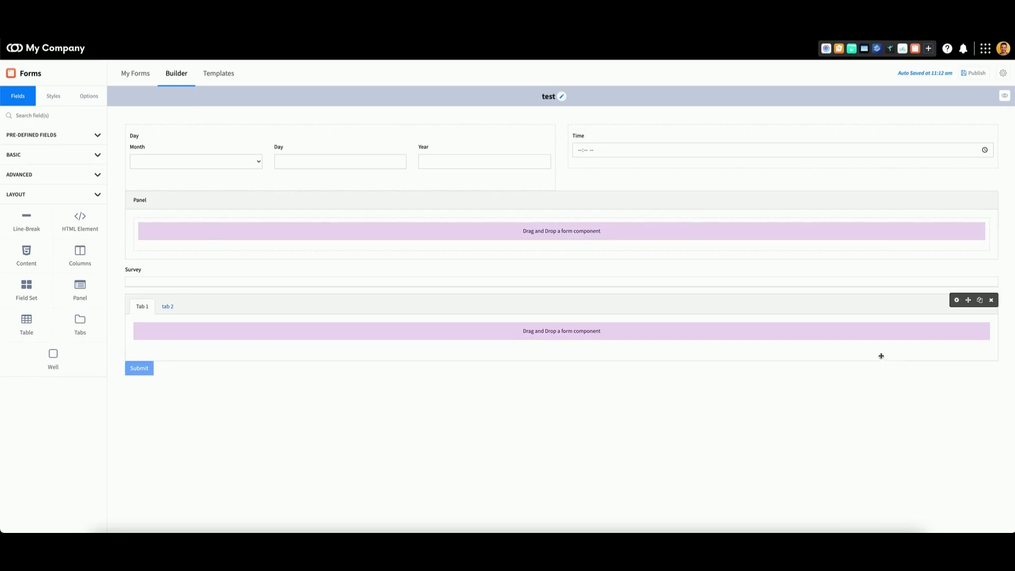
Add a Well layout component inside Tab 1 of the Tabs component
left_click_drag(54, 354, 243, 353)
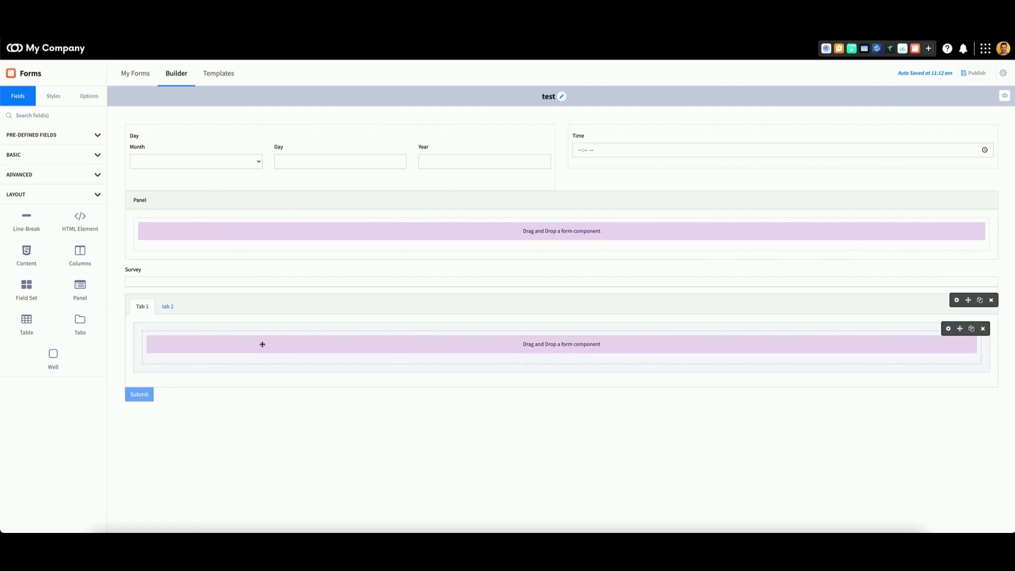